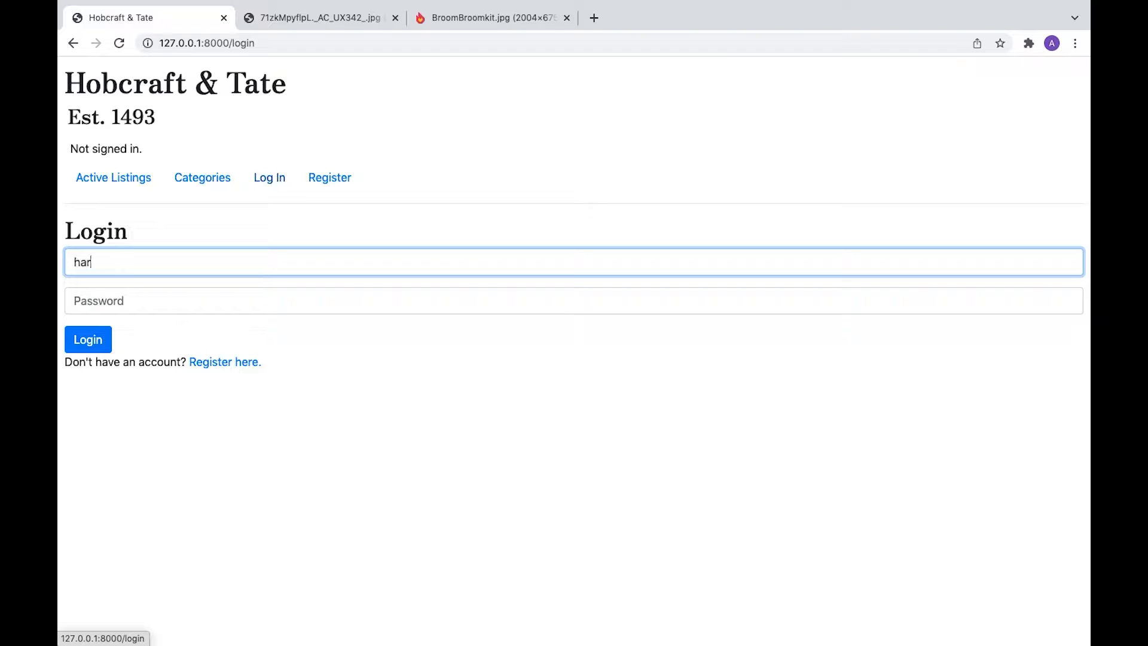
# - Sign in with the first user's credentials to reach the empty Active Listings page
pyautogui.press('Tab')
pyautogui.write('••••')
pyautogui.click(84, 341)
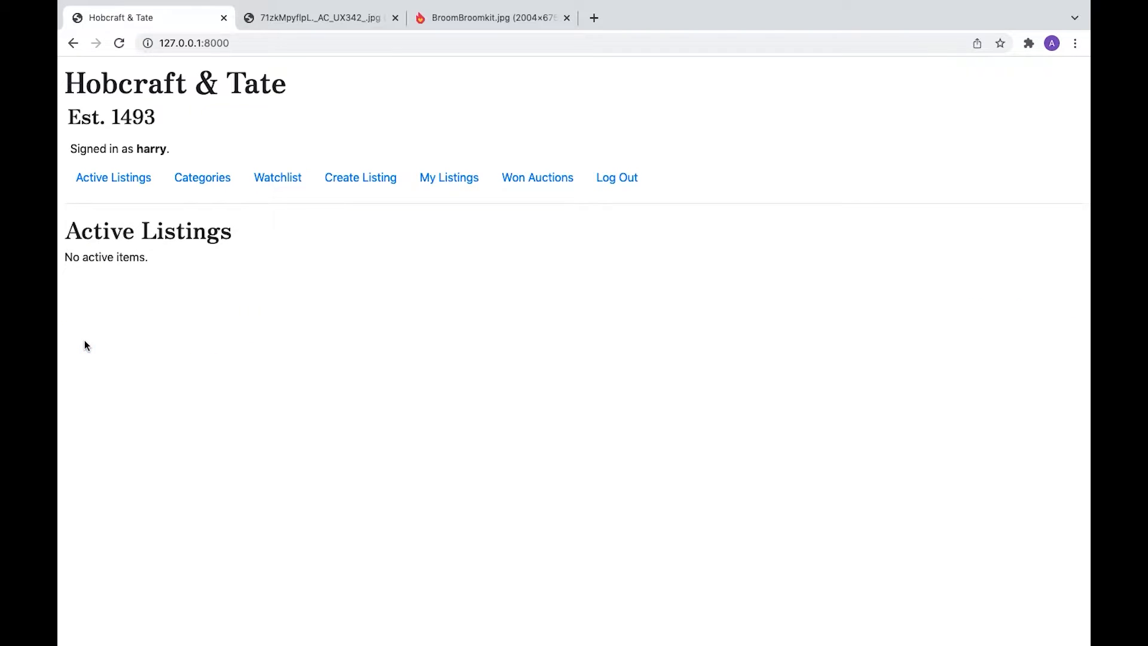
# - Start a listing named 'Cloak of Invisibility', described 'It's great for sneaking into libraries!', in Garments
pyautogui.click(374, 178)
pyautogui.click(287, 276)
pyautogui.write('Cloak of Invisibility')
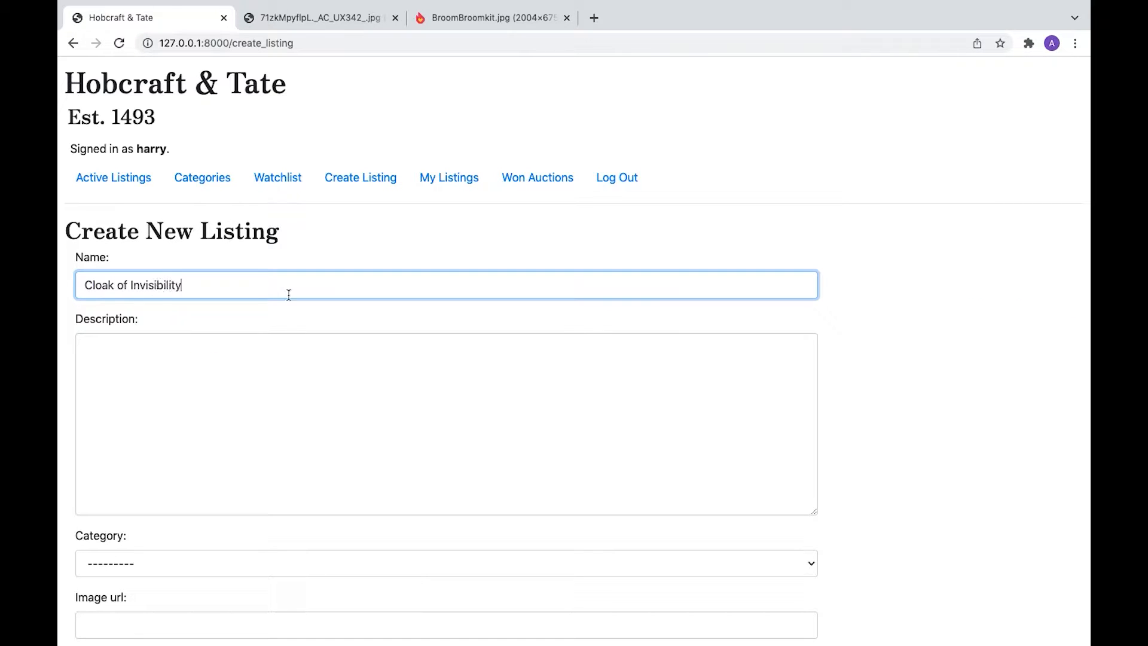
pyautogui.click(228, 385)
pyautogui.write("It's great for sneaking into libraries!")
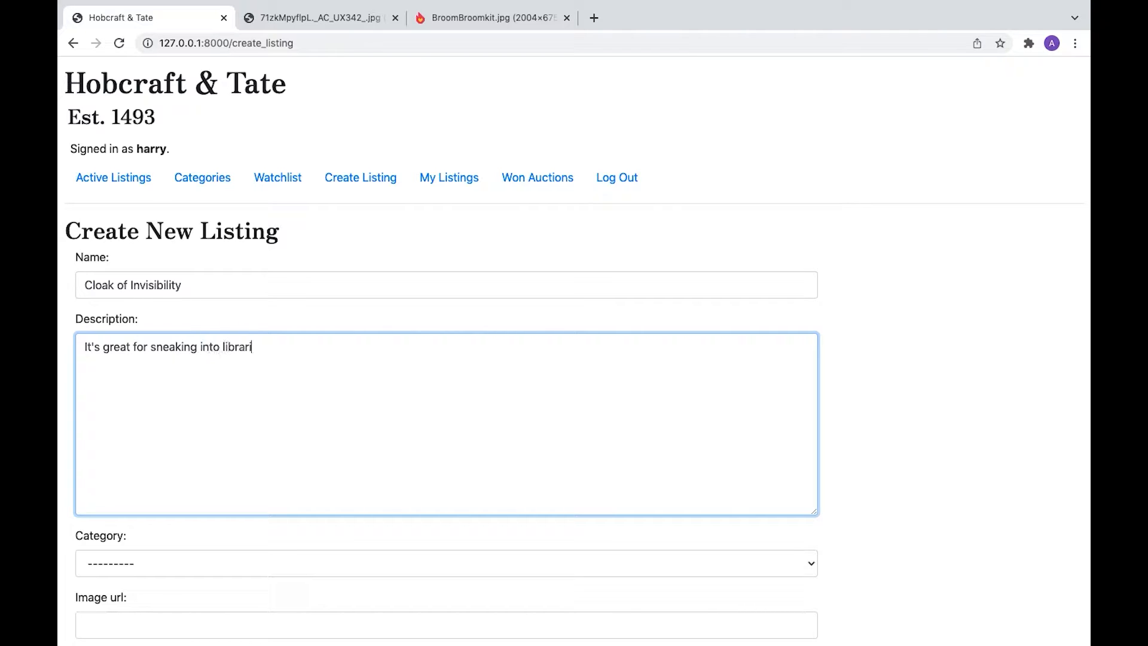
pyautogui.scroll(-3, 274, 377)
pyautogui.click(132, 463)
pyautogui.click(131, 551)
# - Paste the cloak image URL from the other tab, set a £10 starting bid, and create it
pyautogui.press('Tab')
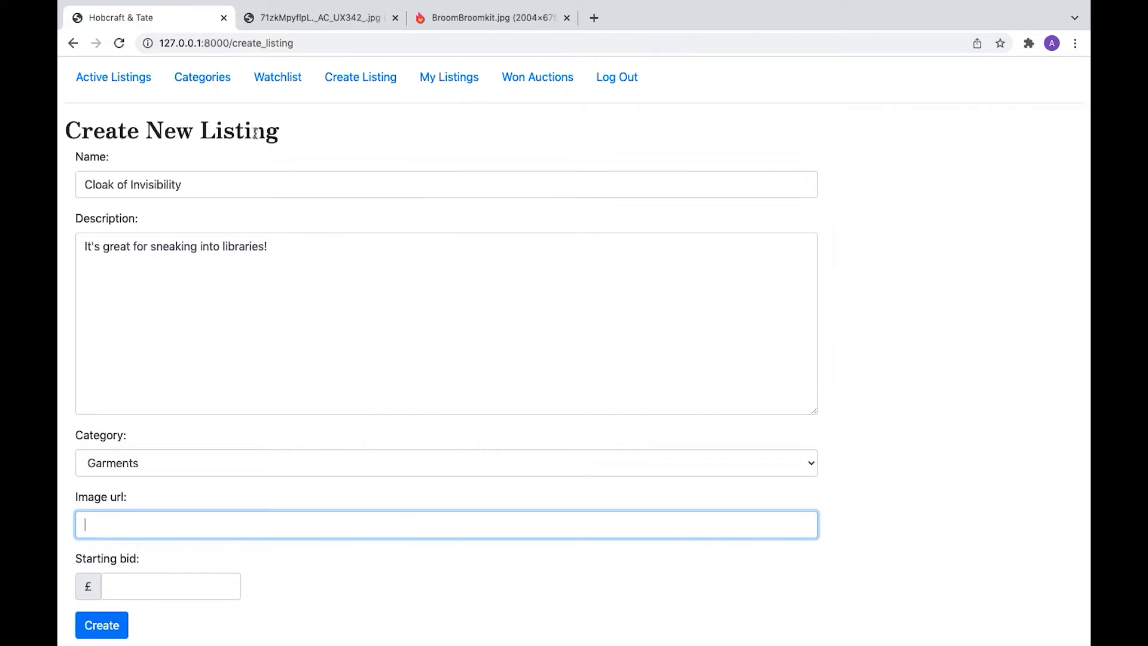
pyautogui.click(322, 19)
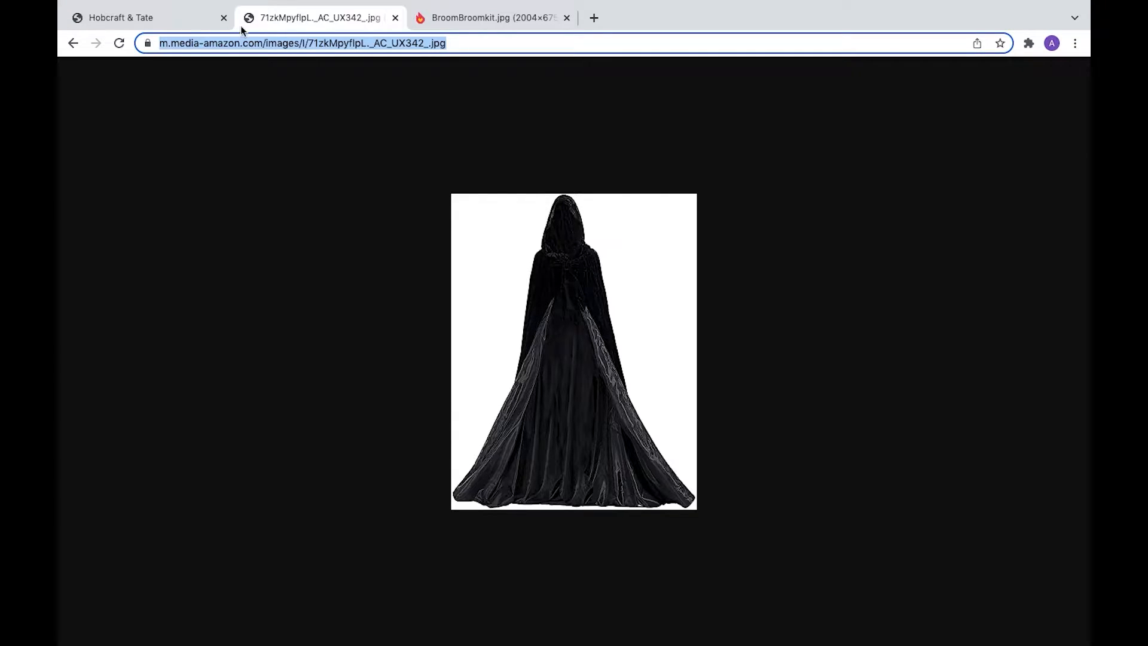
pyautogui.click(170, 18)
pyautogui.write('https://m.media-amazon.com/images/I/71zkMpyflpL._AC_UX342_.jpg')
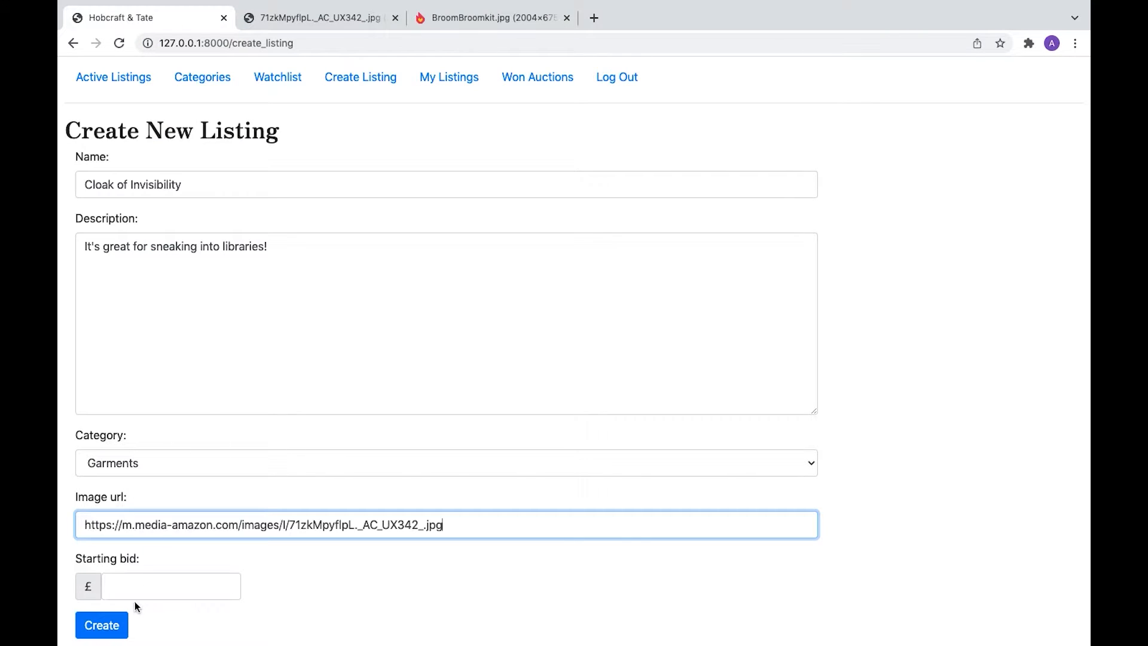
pyautogui.click(145, 588)
pyautogui.write('10')
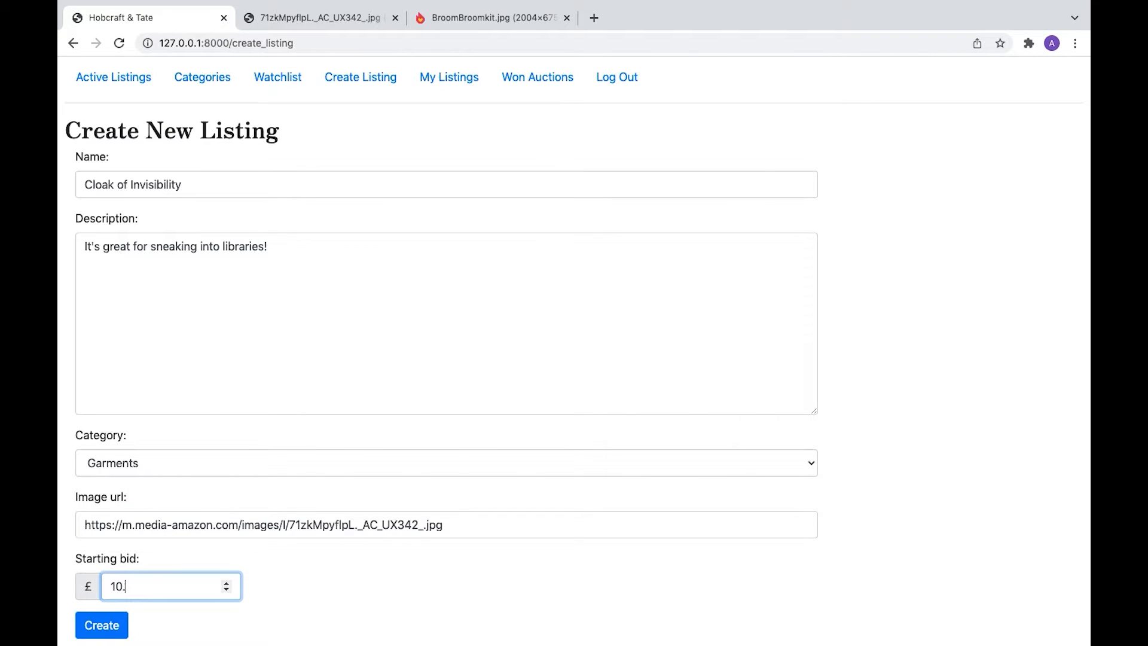
pyautogui.click(103, 629)
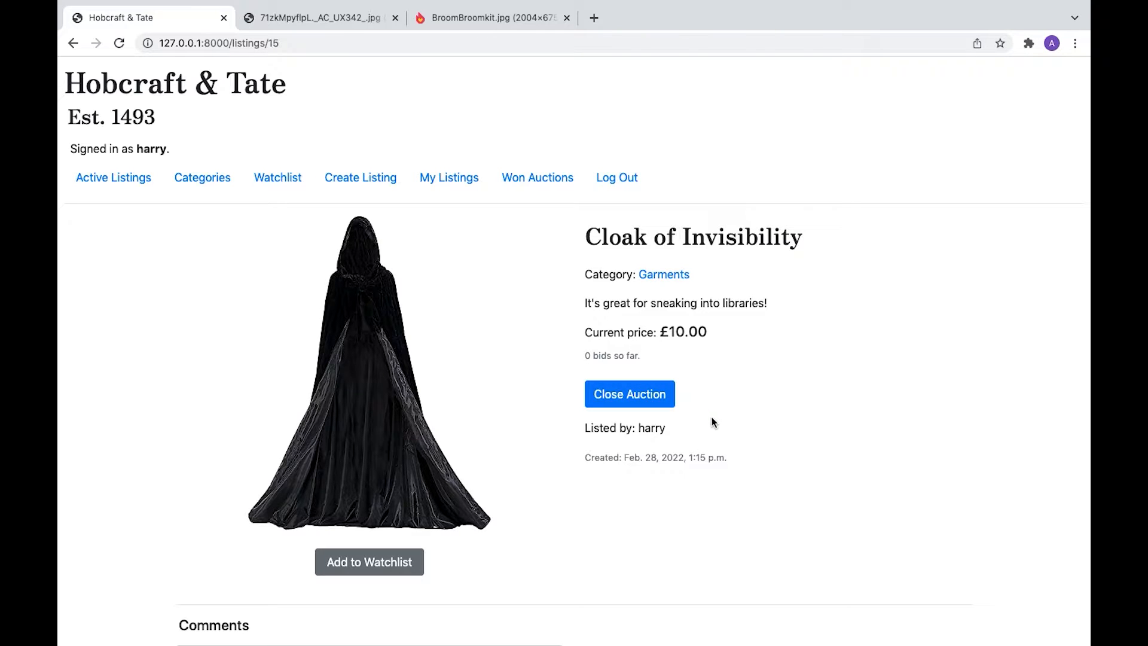
# - Add the cloak to the watchlist, then remove it again and confirm the watchlist is empty
pyautogui.scroll(-1, 711, 423)
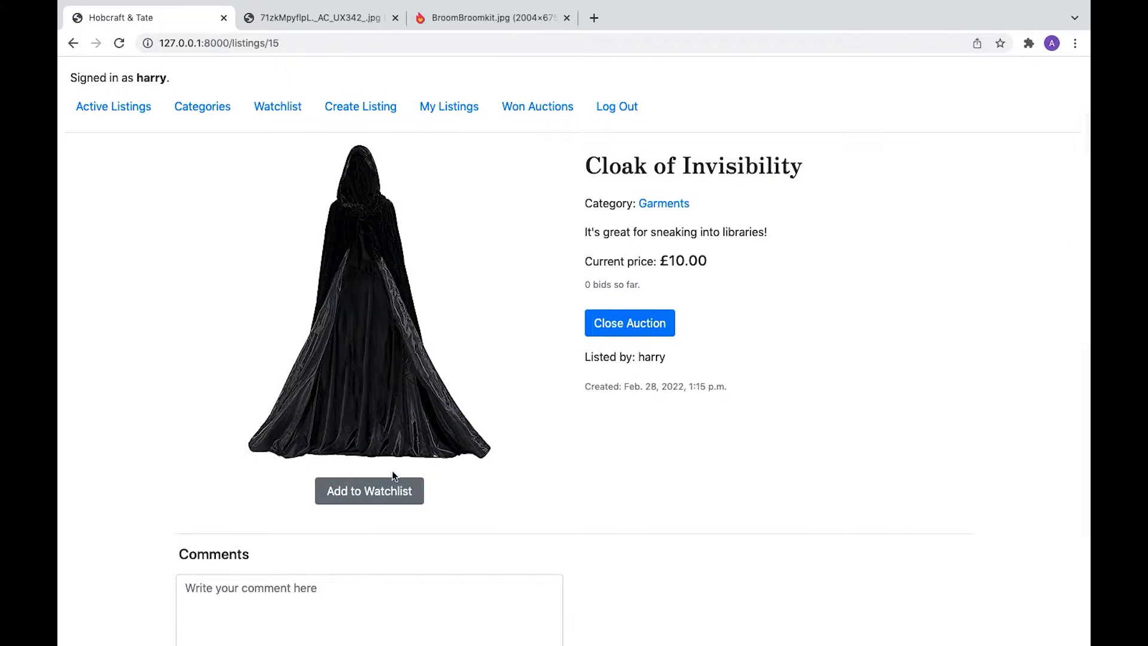
pyautogui.click(367, 499)
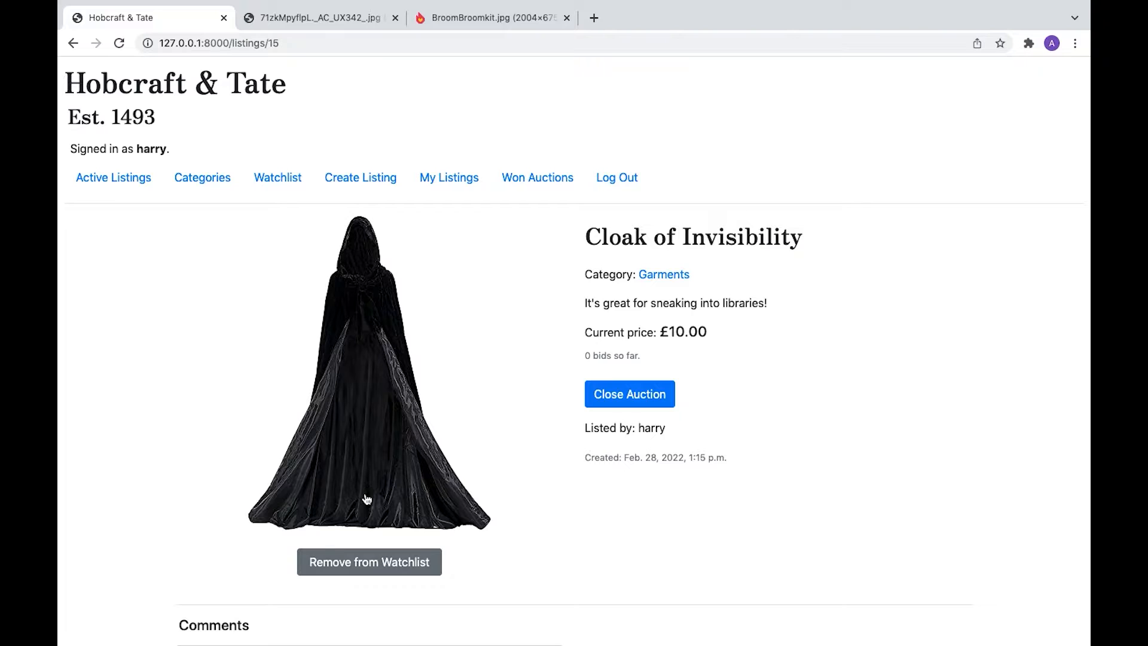
pyautogui.click(275, 180)
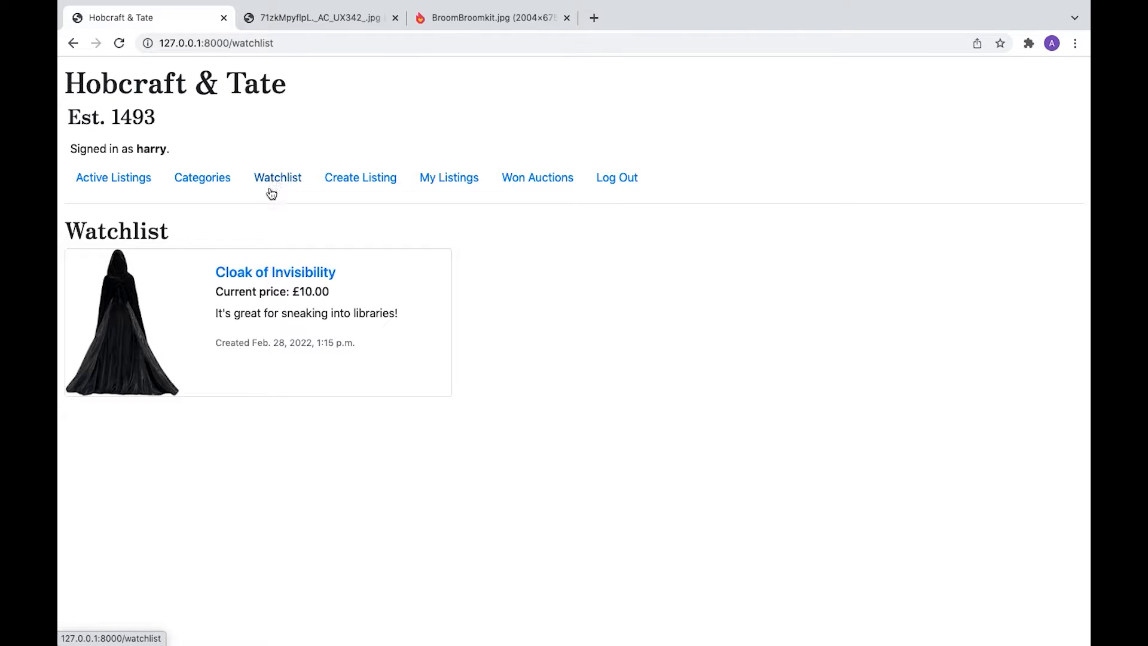
pyautogui.click(241, 274)
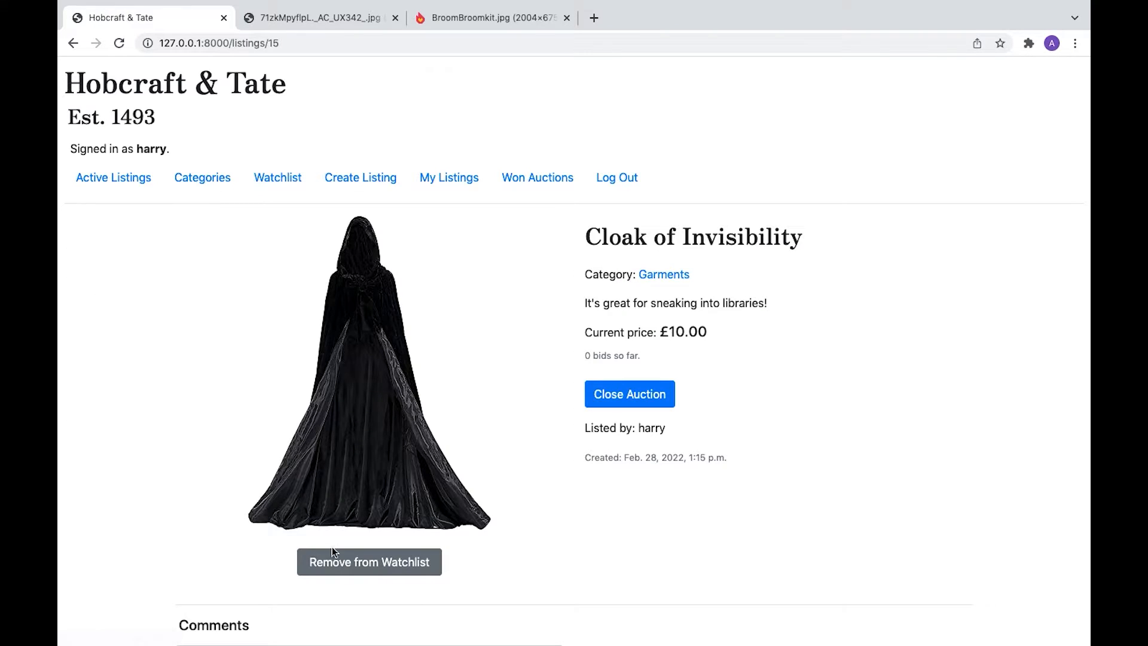
pyautogui.click(345, 559)
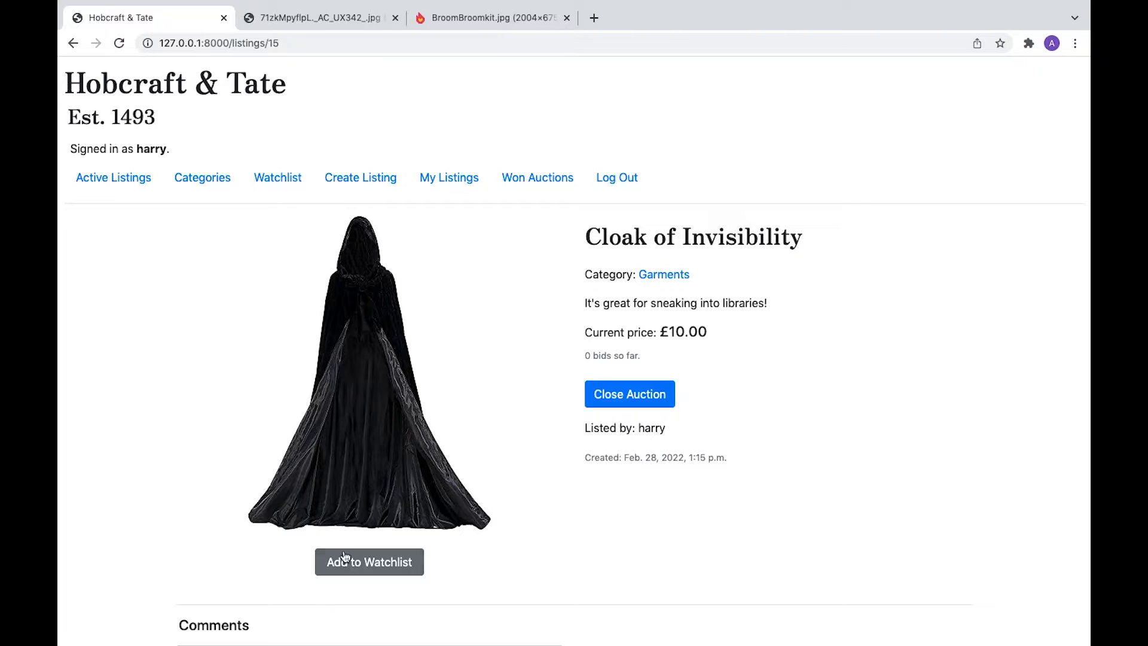
pyautogui.click(284, 171)
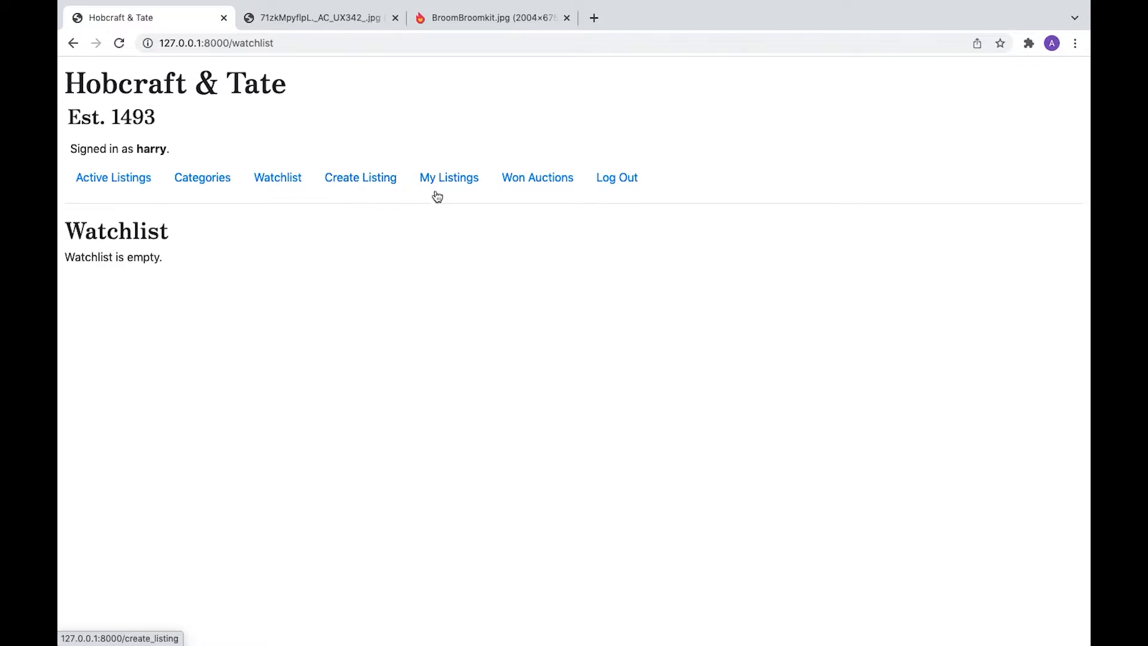
# - Check My Listings, re-add the cloak to the watchlist, and reopen it from Active Listings
pyautogui.click(450, 180)
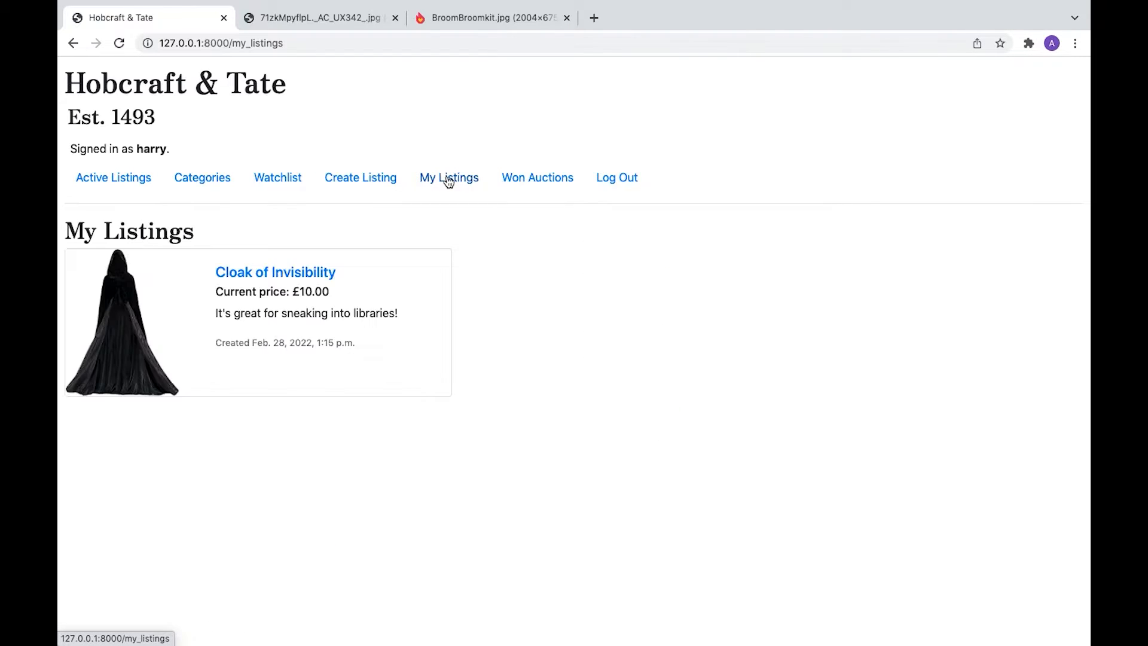
pyautogui.click(261, 273)
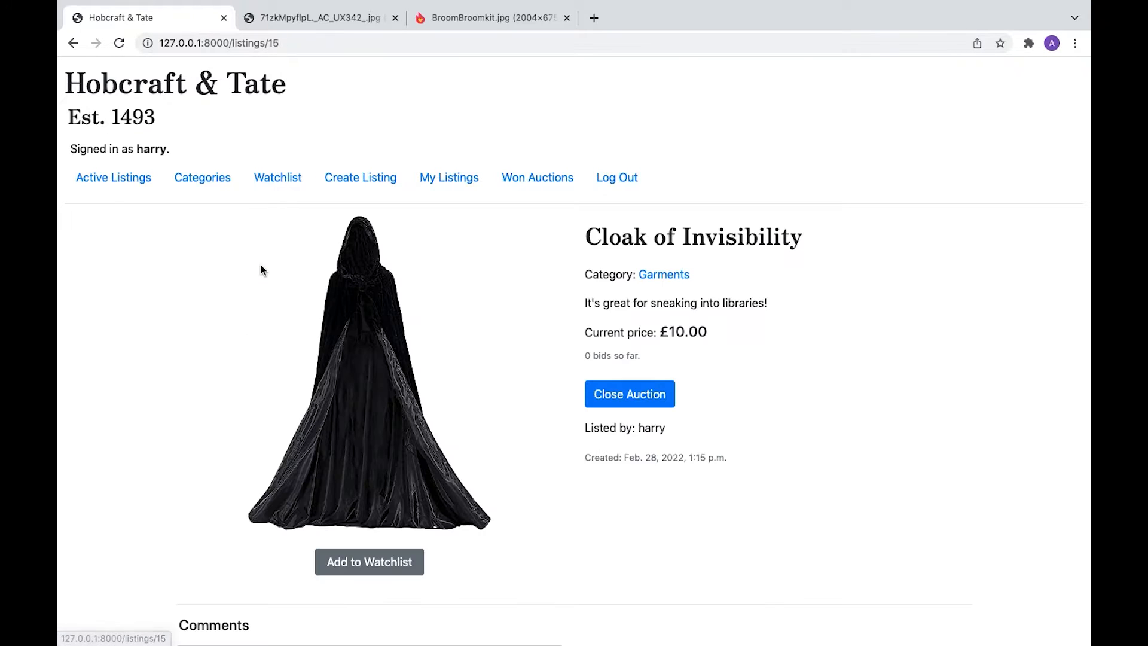
pyautogui.click(352, 569)
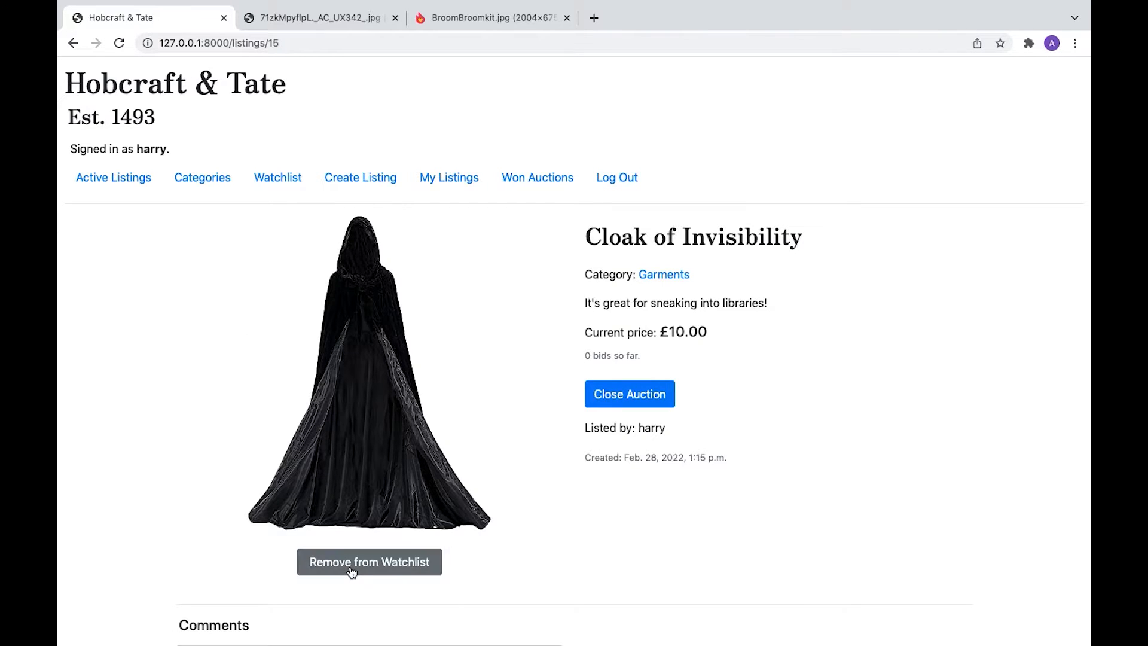
pyautogui.click(118, 178)
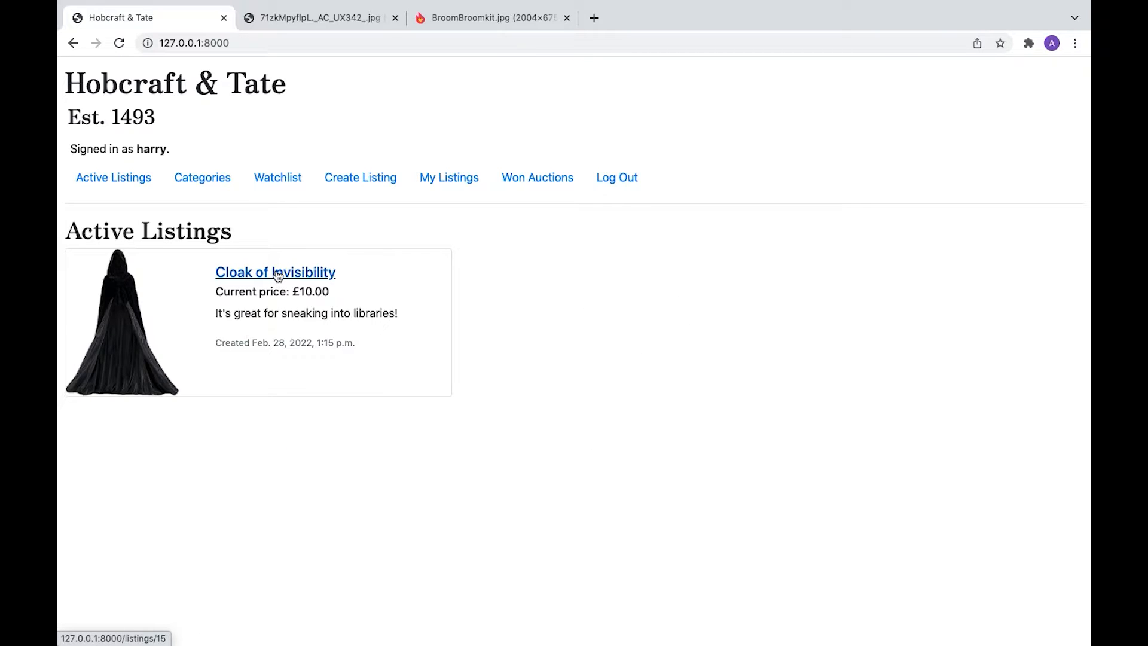
pyautogui.click(277, 274)
# - Open the Cloak of Invisibility from the Garments category
pyautogui.click(209, 180)
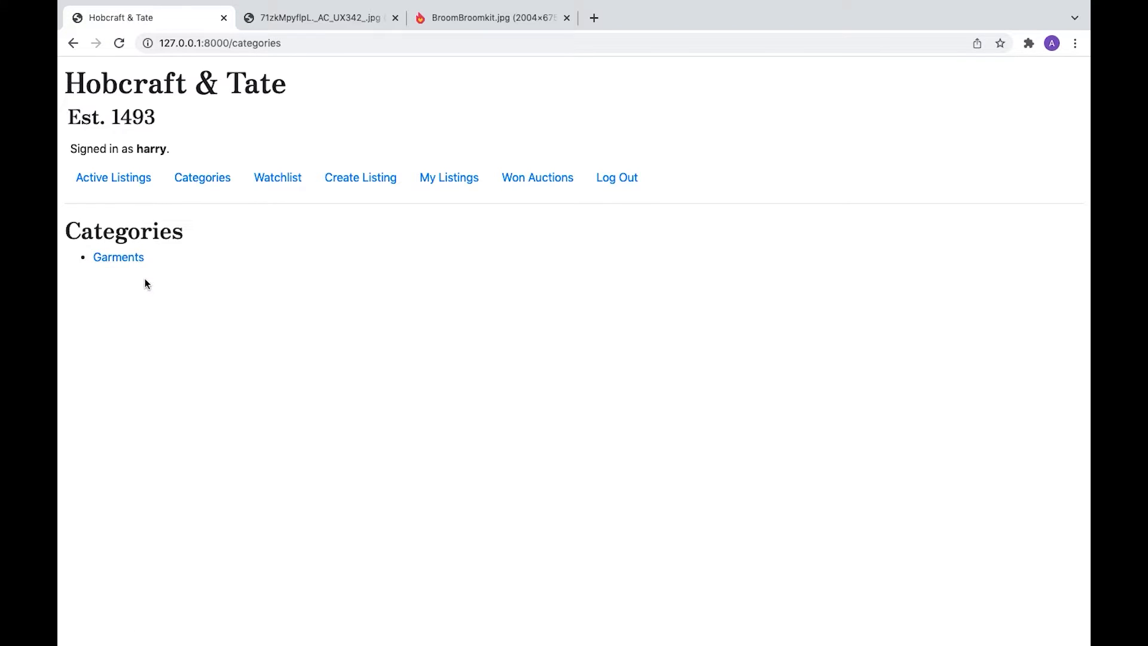
pyautogui.click(125, 258)
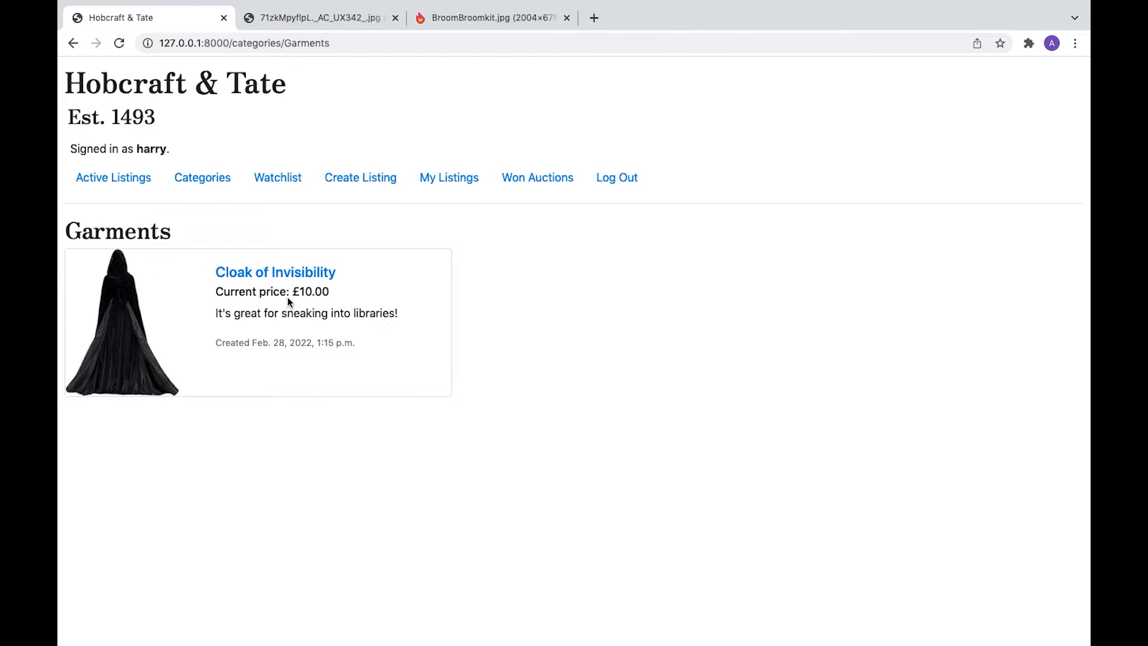
pyautogui.click(331, 274)
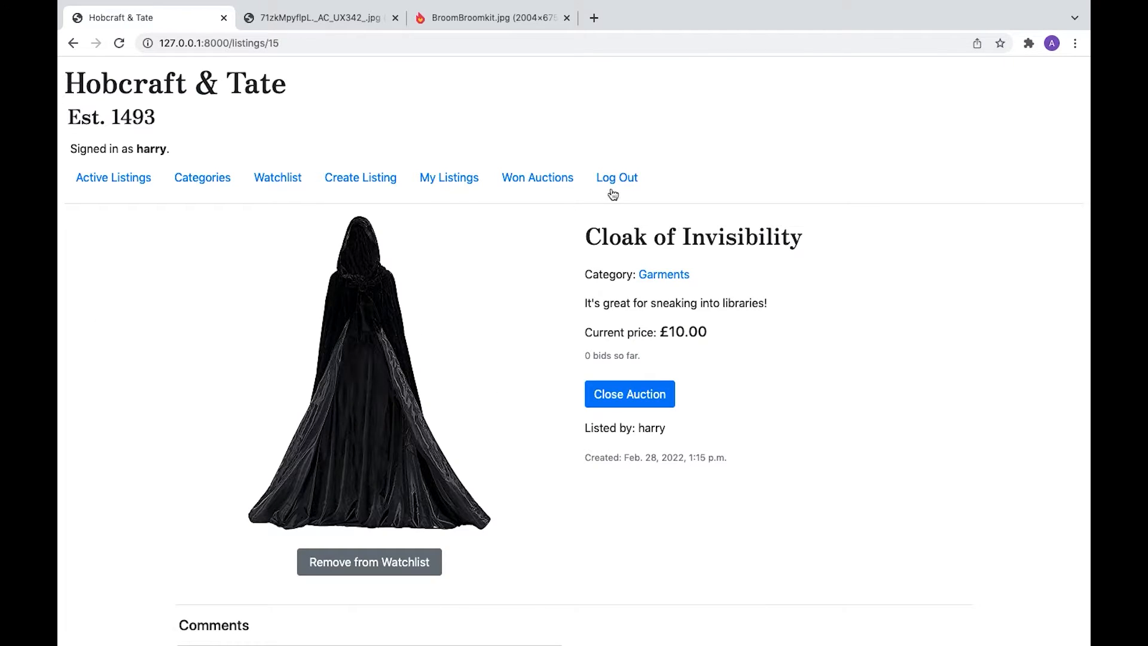
# - Log out, sign in as the second user, and open the cloak listing
pyautogui.click(622, 178)
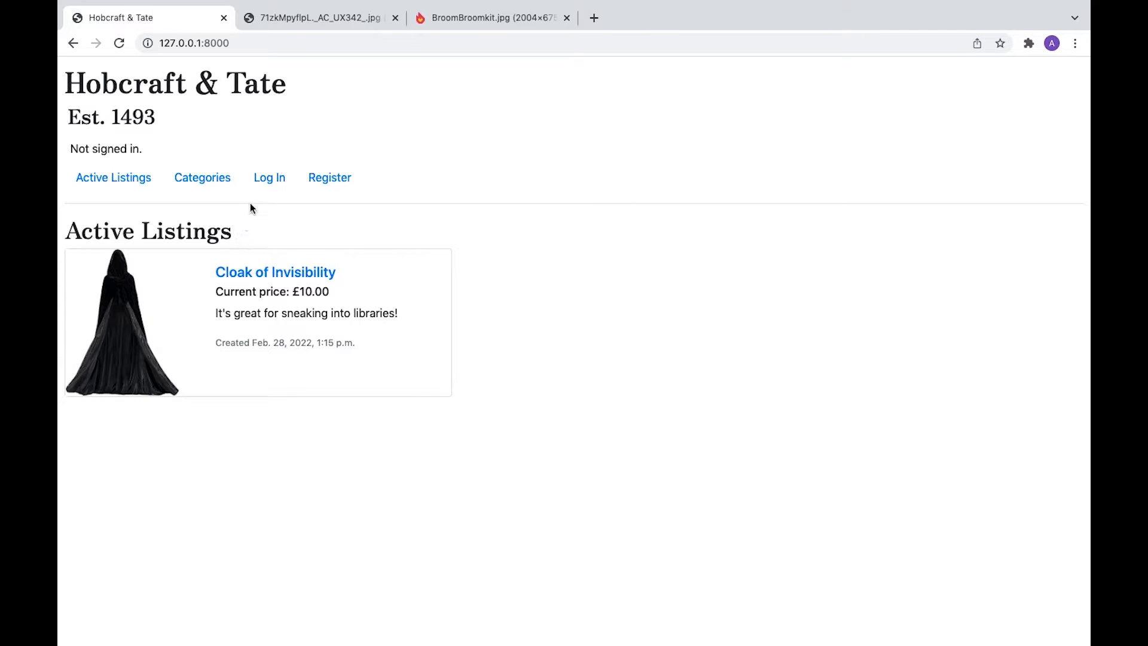
pyautogui.click(270, 183)
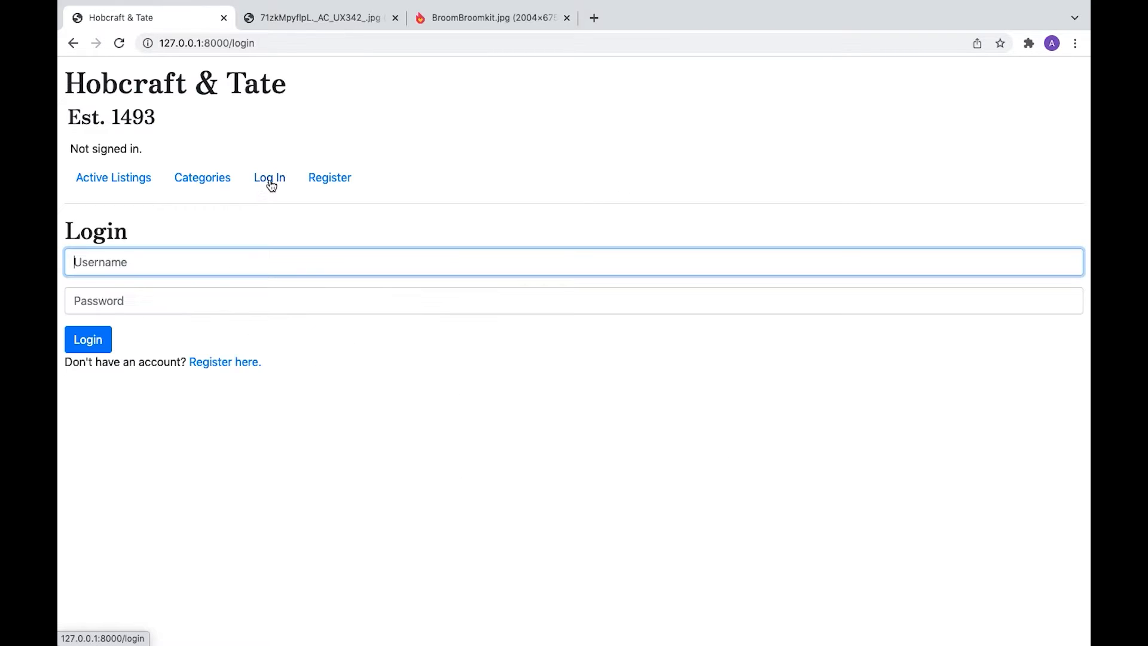
pyautogui.write('ron')
pyautogui.press('Tab')
pyautogui.write('••••')
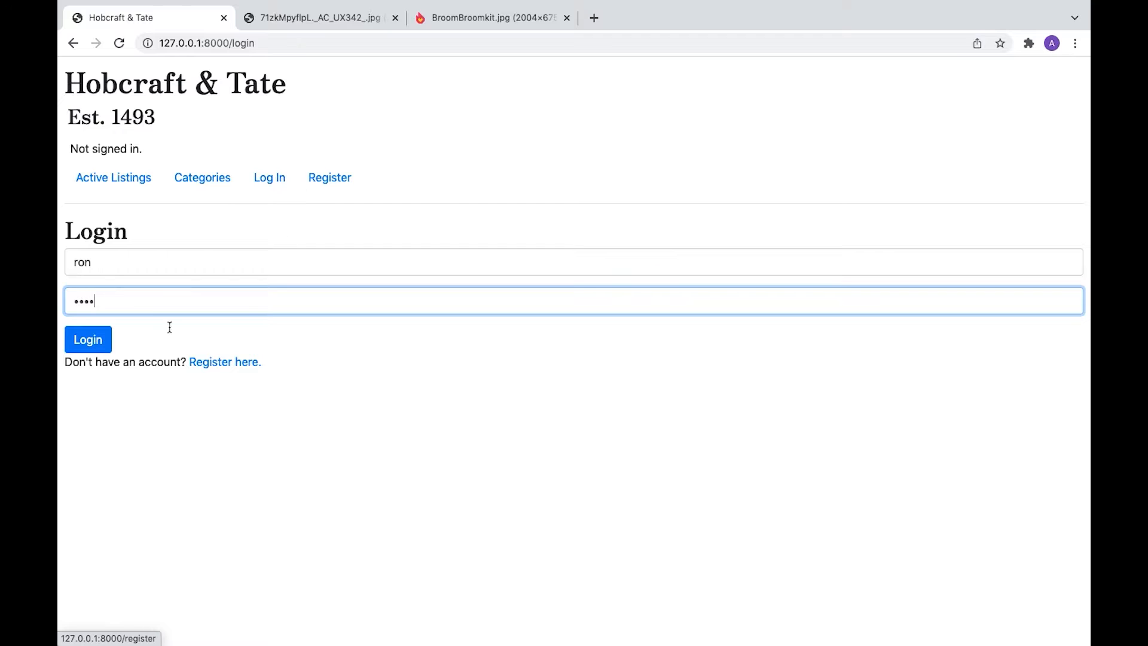
pyautogui.click(87, 340)
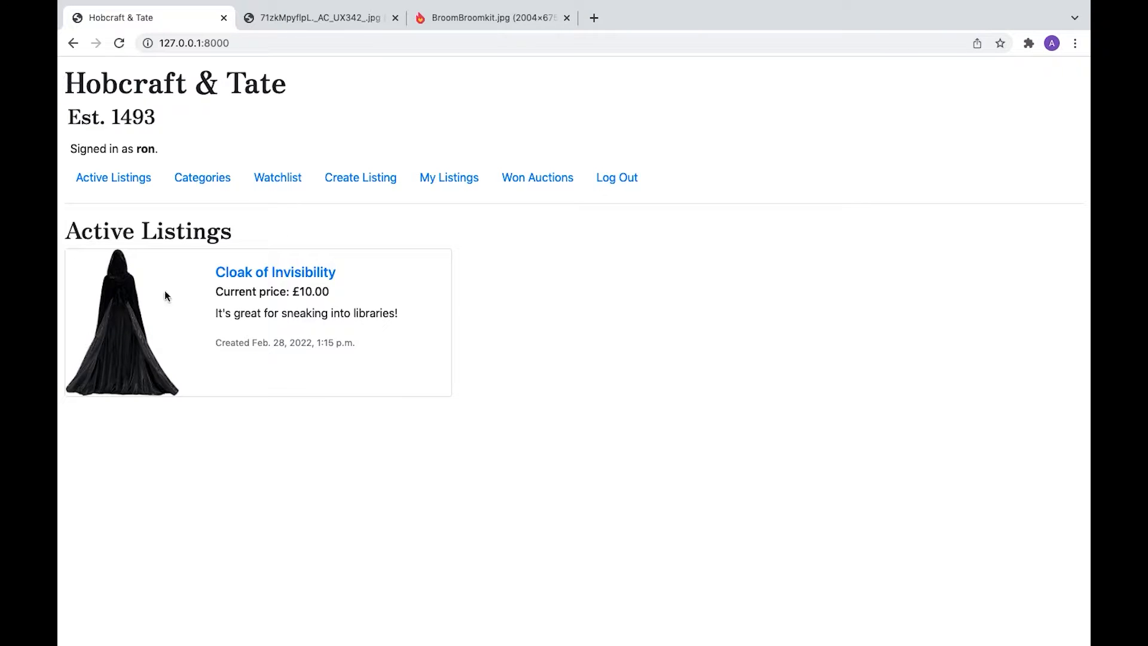
pyautogui.click(276, 275)
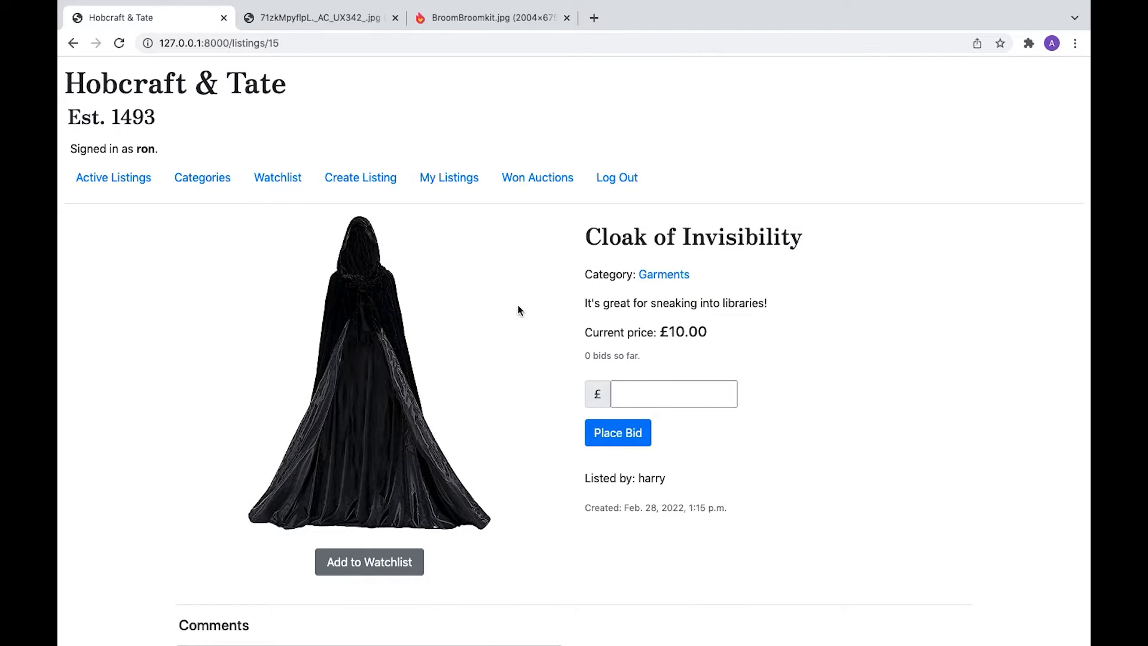
# - Try a £9.99 bid on the cloak, then replace it with a £10.25 bid after the minimum warning
pyautogui.click(696, 389)
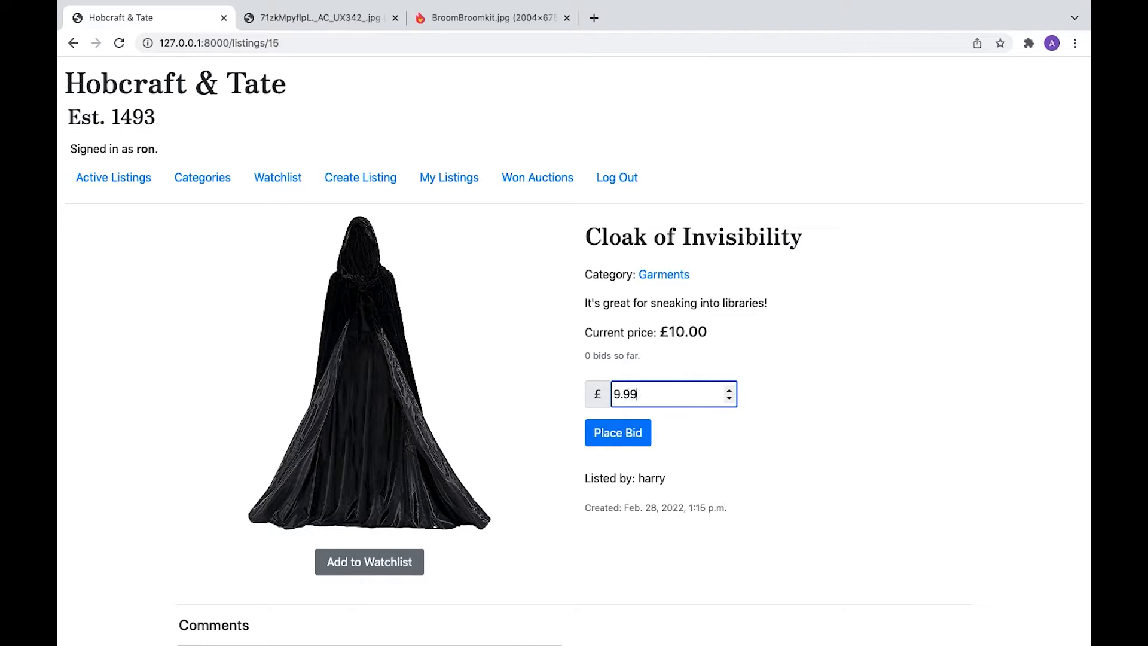
pyautogui.click(628, 441)
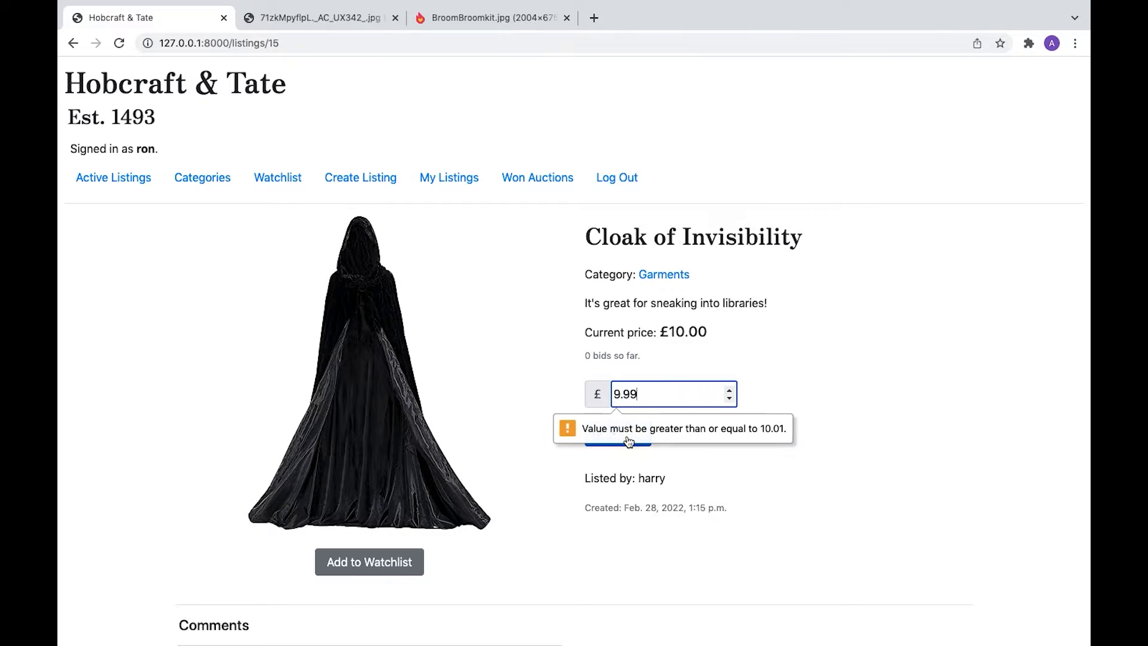
pyautogui.doubleClick(652, 392)
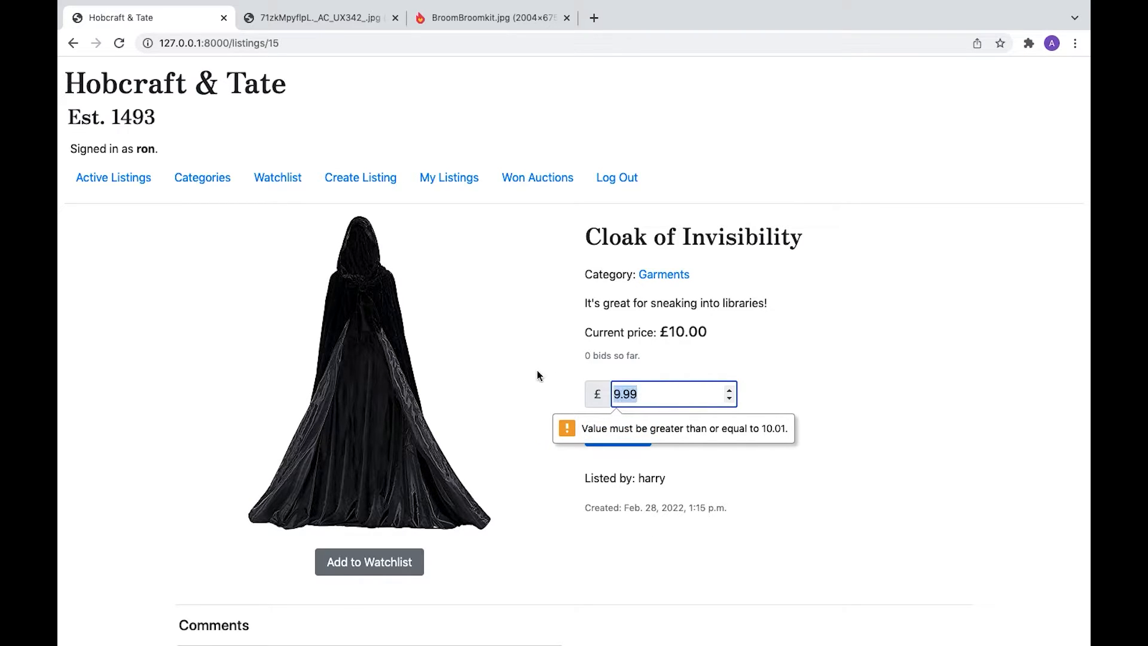
pyautogui.write('10.25')
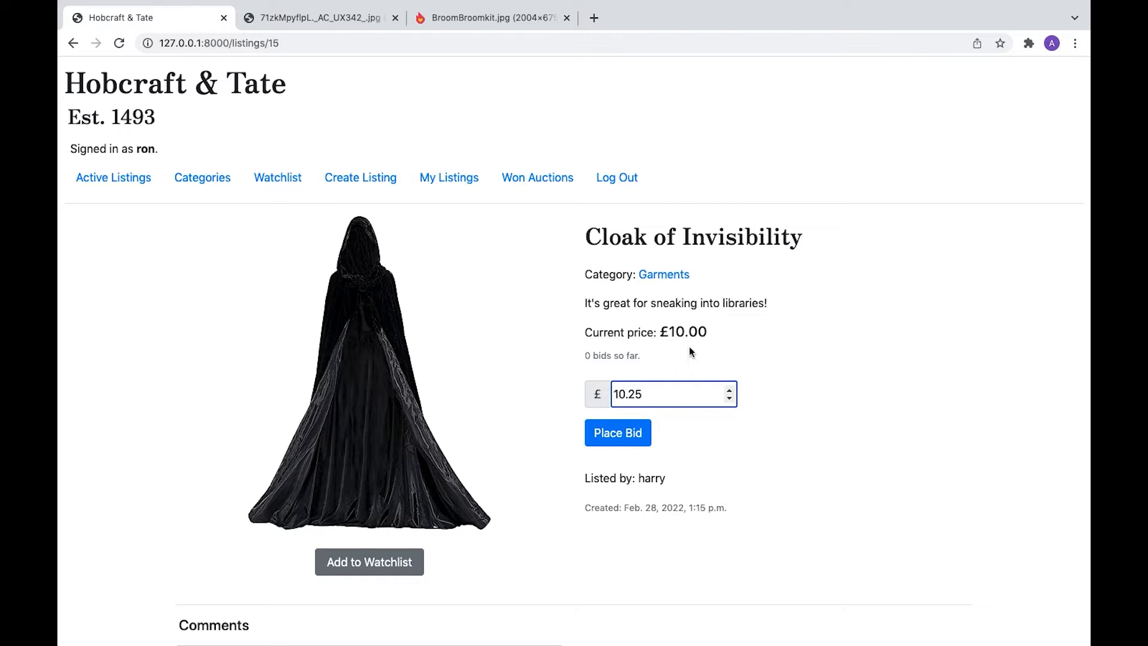
pyautogui.click(787, 388)
pyautogui.click(622, 430)
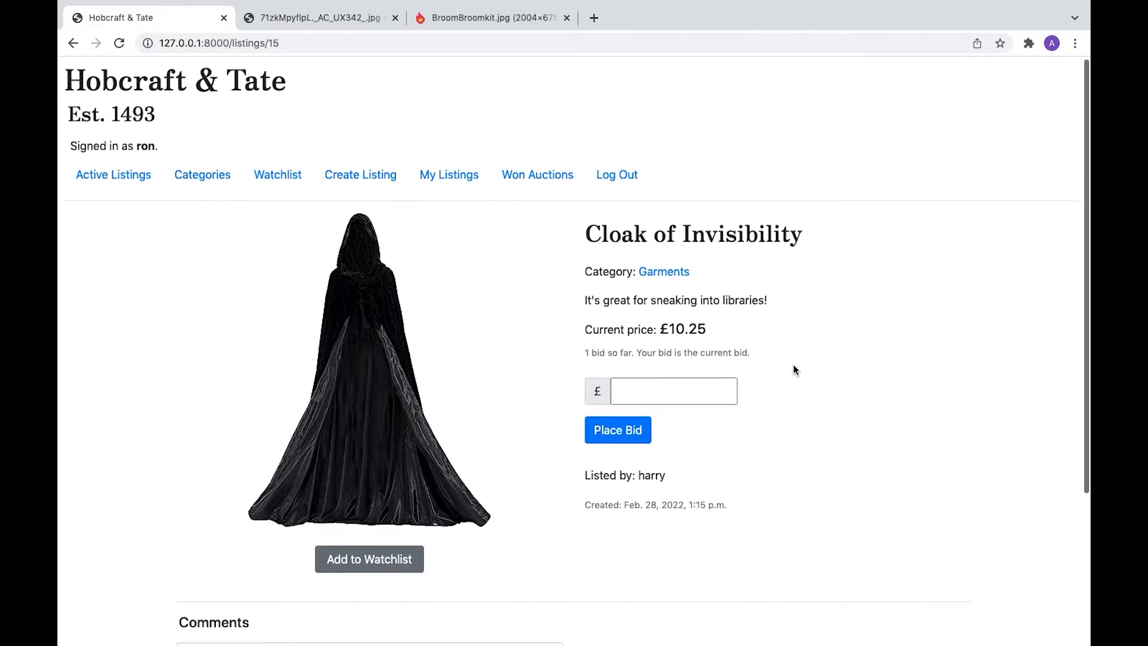
# - Post the comment 'Nice cloak!' in the cloak listing's Comments section
pyautogui.scroll(-4, 793, 370)
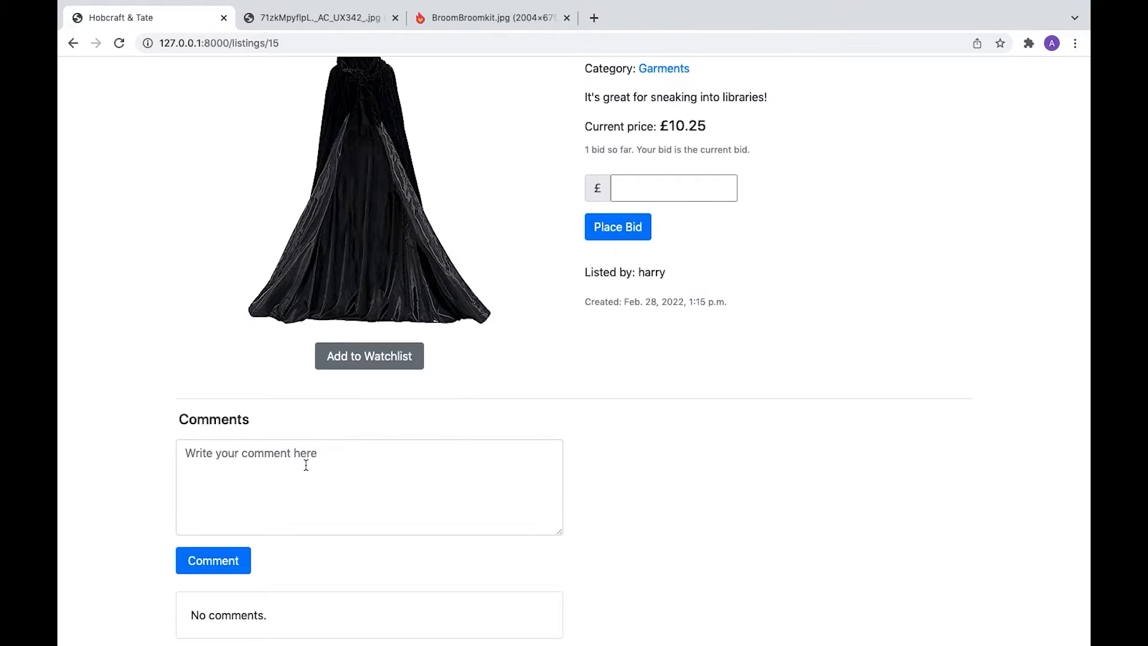
pyautogui.click(305, 466)
pyautogui.write('Nice cloak!')
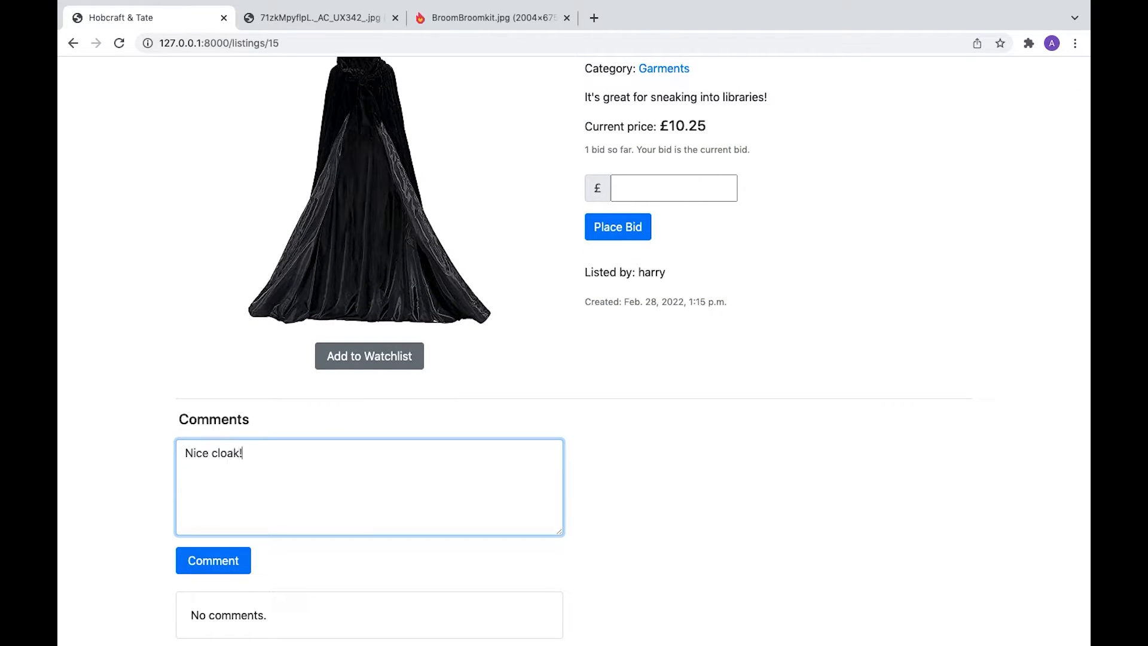
pyautogui.click(230, 562)
pyautogui.scroll(-5, 195, 488)
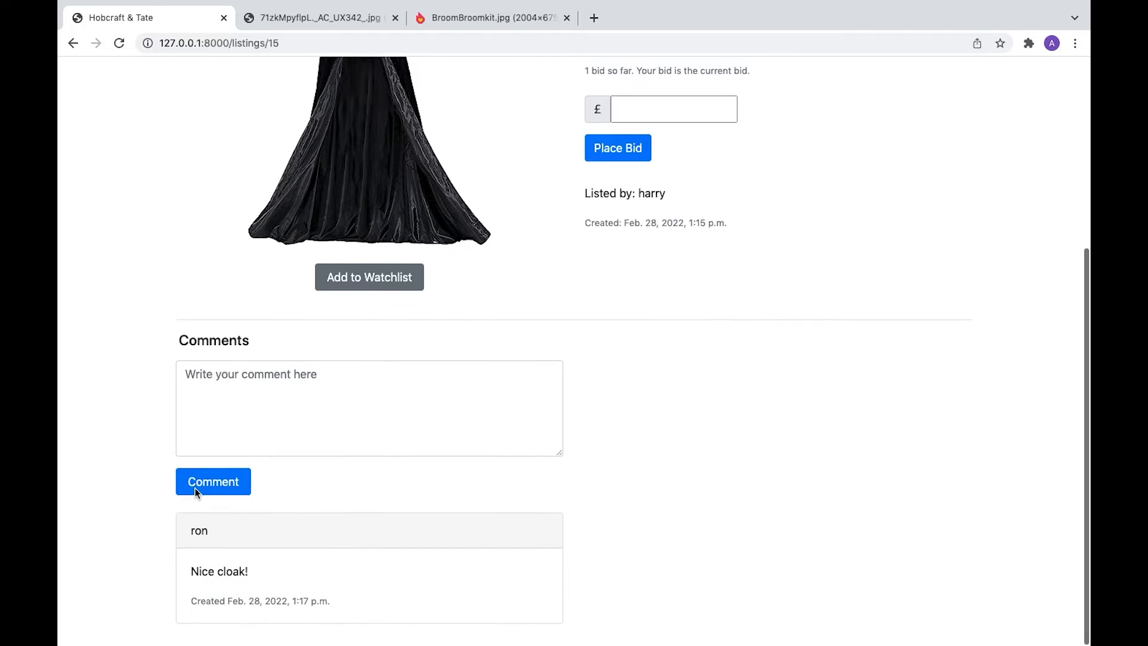
pyautogui.scroll(5, 160, 289)
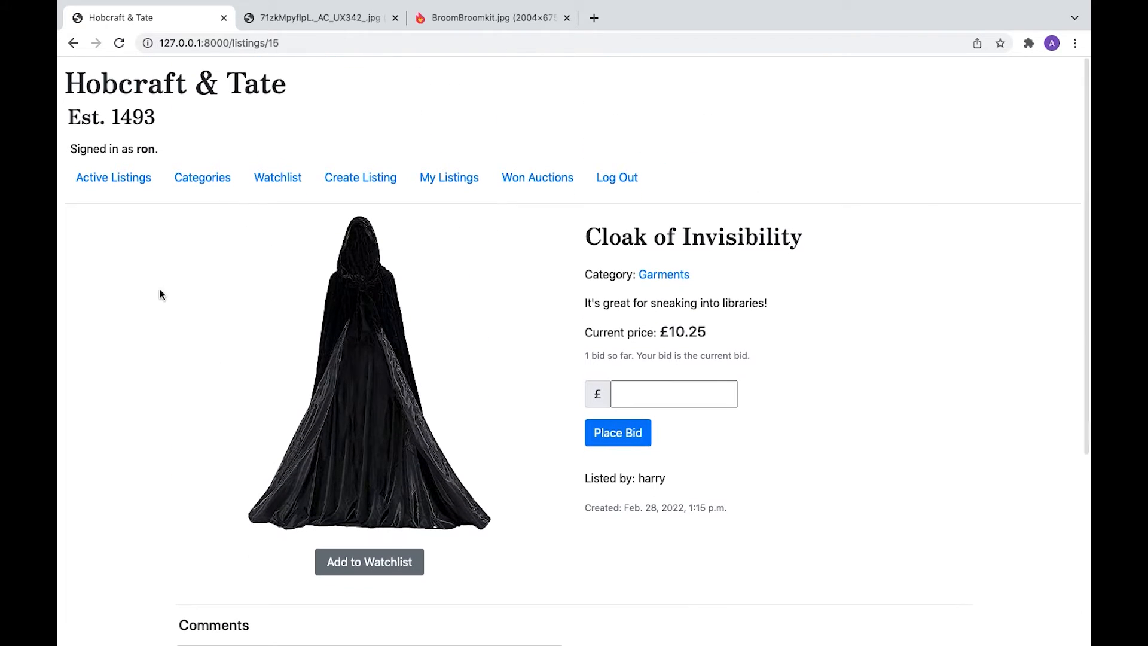
pyautogui.click(354, 181)
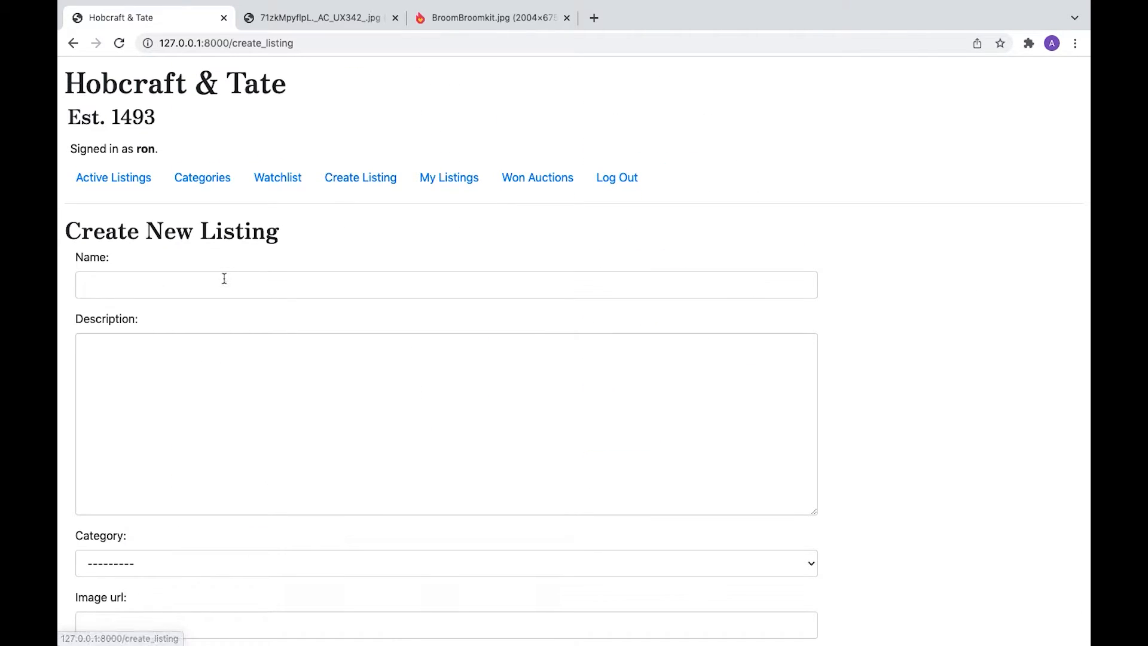
# - Start a listing named 'Broom Broom Kit', described 'Bling up your broom!', in the Brooms category
pyautogui.click(223, 277)
pyautogui.write('Broom Broom Kit')
pyautogui.click(149, 366)
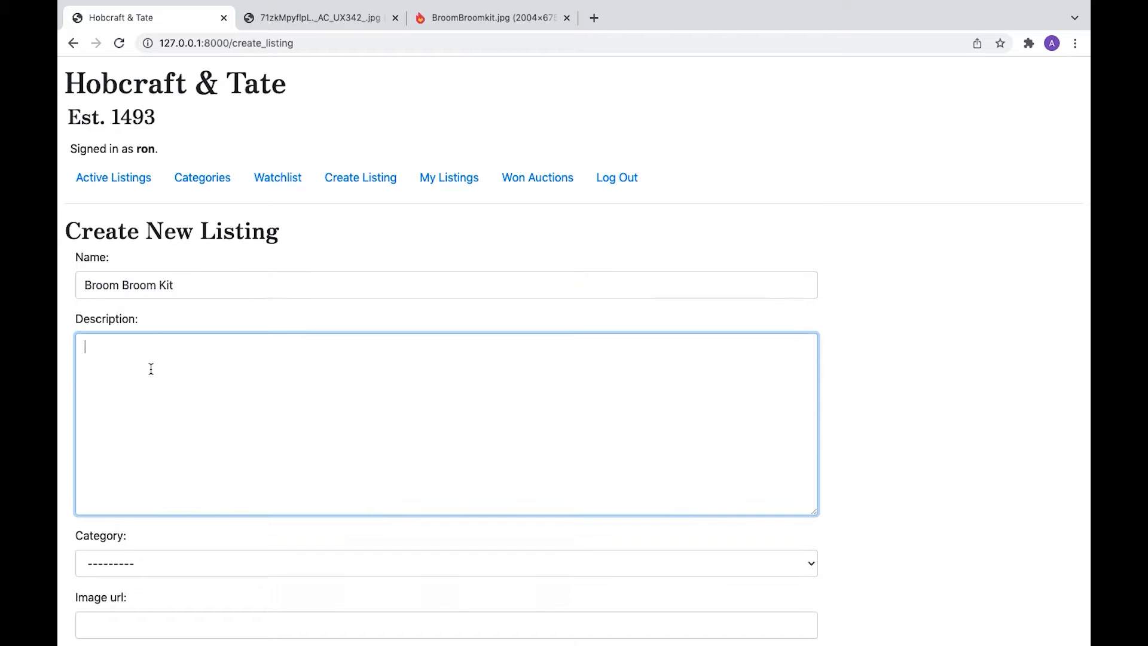
pyautogui.write('Bling up your broom!')
pyautogui.scroll(-2, 142, 462)
pyautogui.click(141, 461)
pyautogui.click(136, 511)
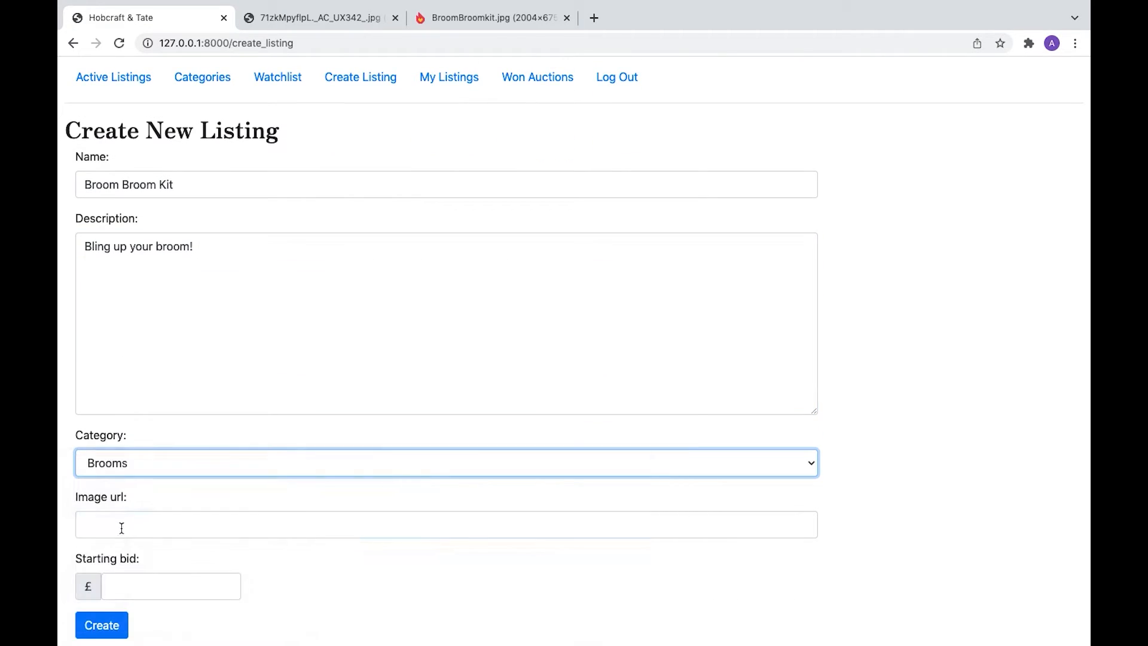
# - Copy the broom image URL from the other tab, paste it, set £5.00, and create the listing
pyautogui.click(120, 527)
pyautogui.click(494, 19)
pyautogui.click(501, 43)
pyautogui.press('super+c')
pyautogui.click(130, 22)
pyautogui.press('super+v')
pyautogui.click(145, 581)
pyautogui.write('5')
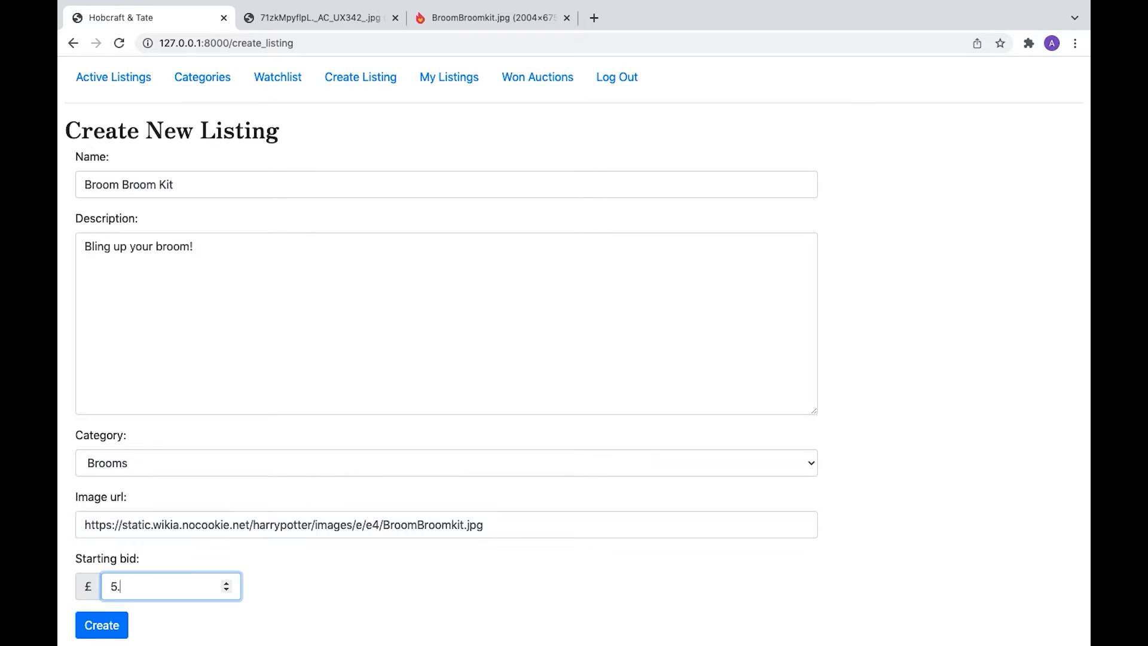
pyautogui.write('.00')
pyautogui.click(106, 626)
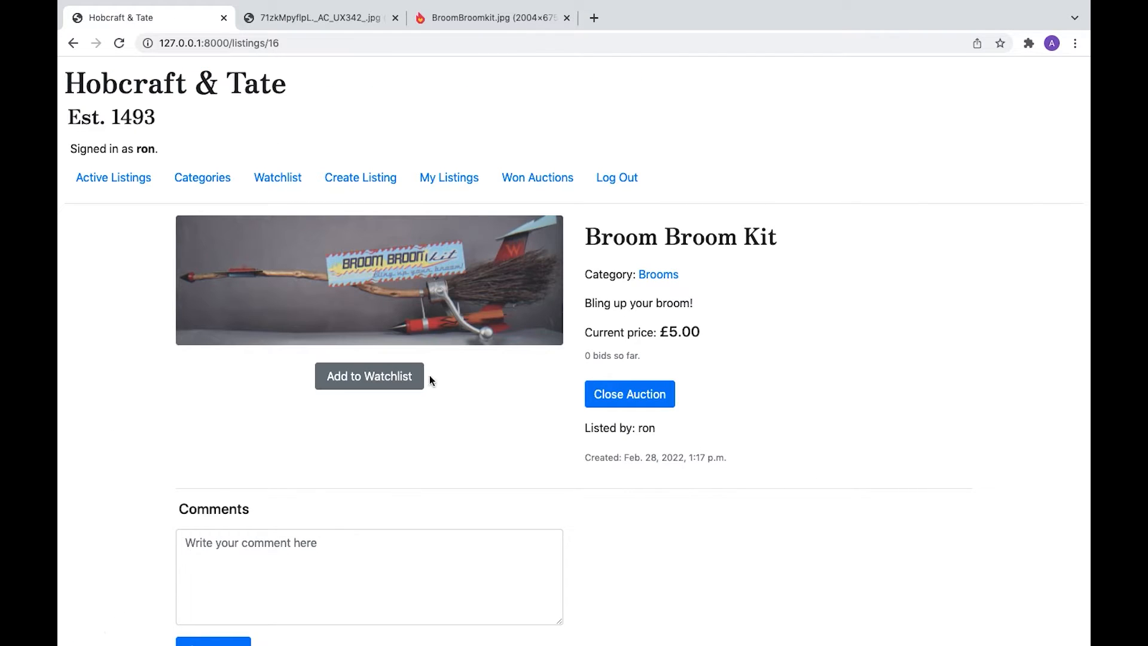
# - Watchlist the Broom Broom Kit, then check the Brooms category, Active Listings and My Listings
pyautogui.click(353, 378)
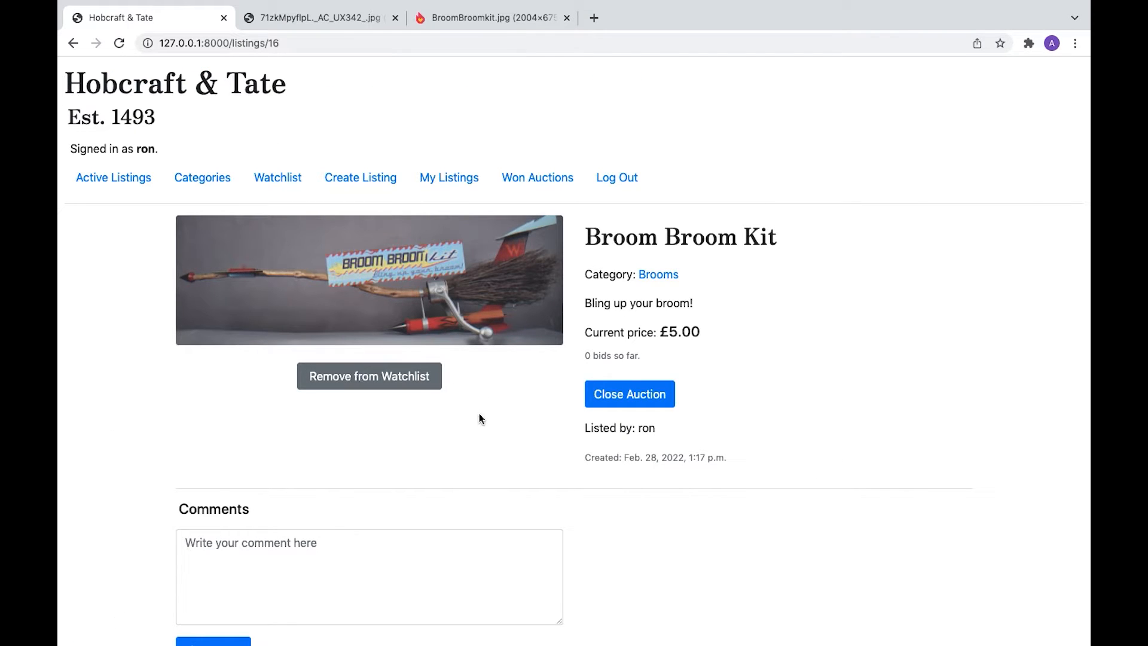
pyautogui.click(192, 178)
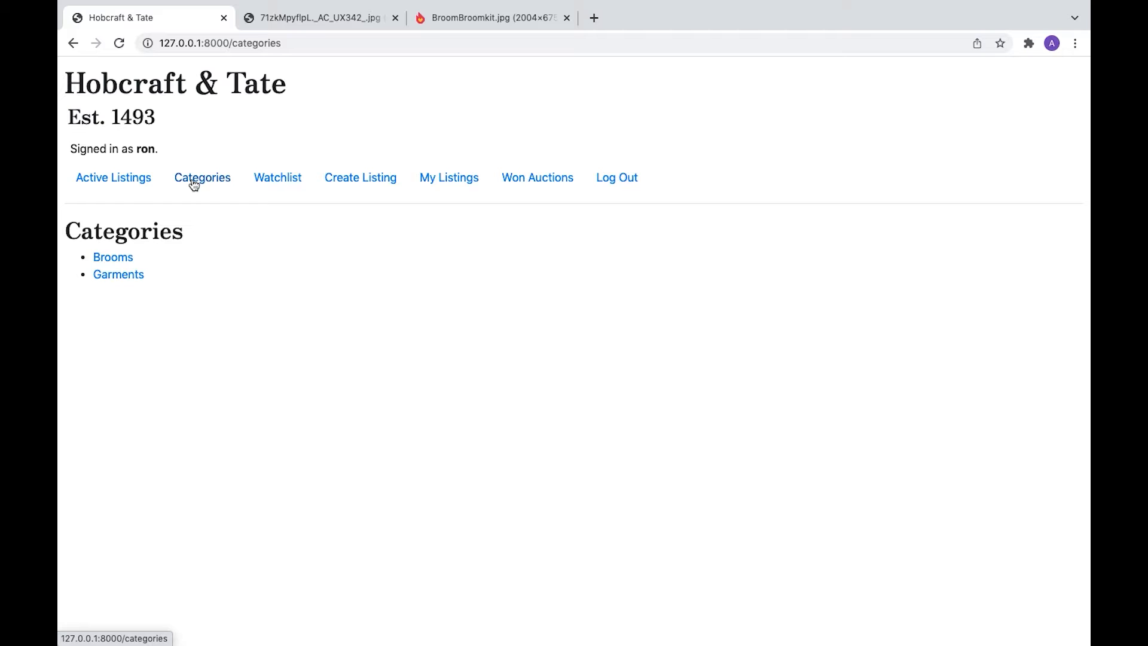
pyautogui.click(106, 256)
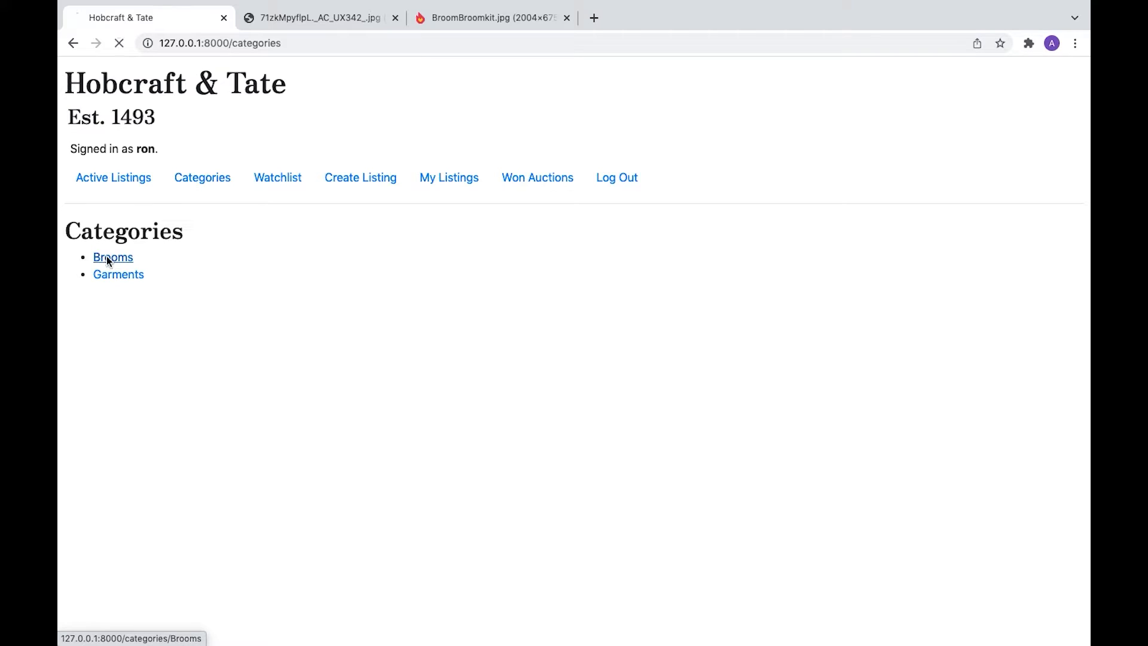
pyautogui.click(114, 180)
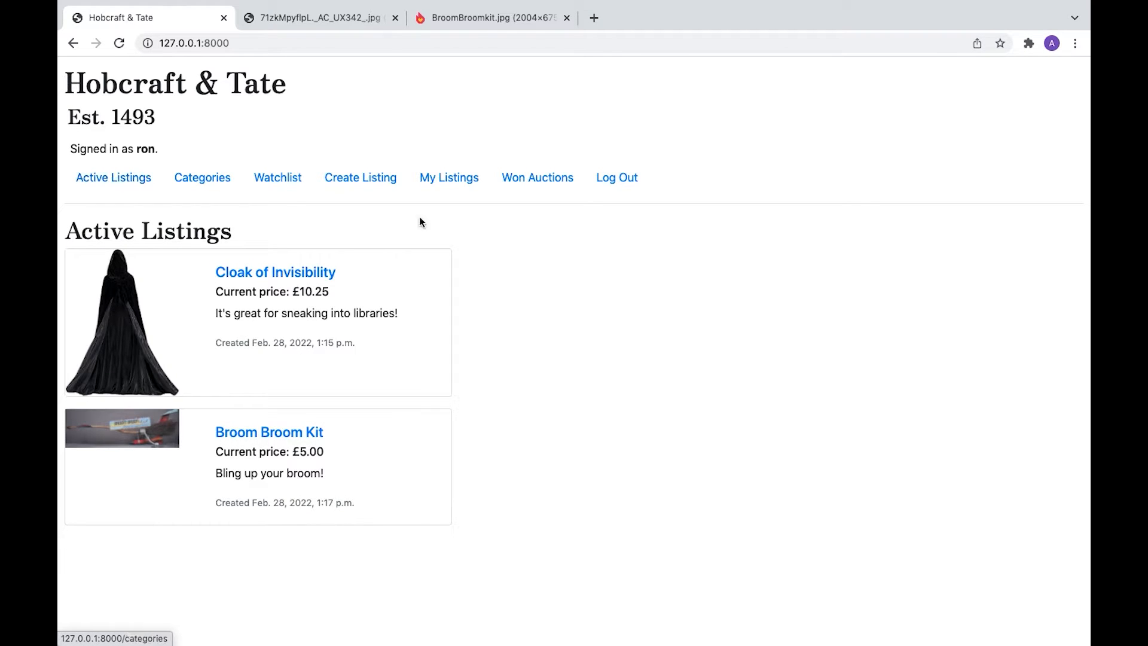
pyautogui.click(464, 182)
# - Log out, sign in as the third user, and open the Cloak of Invisibility
pyautogui.click(617, 178)
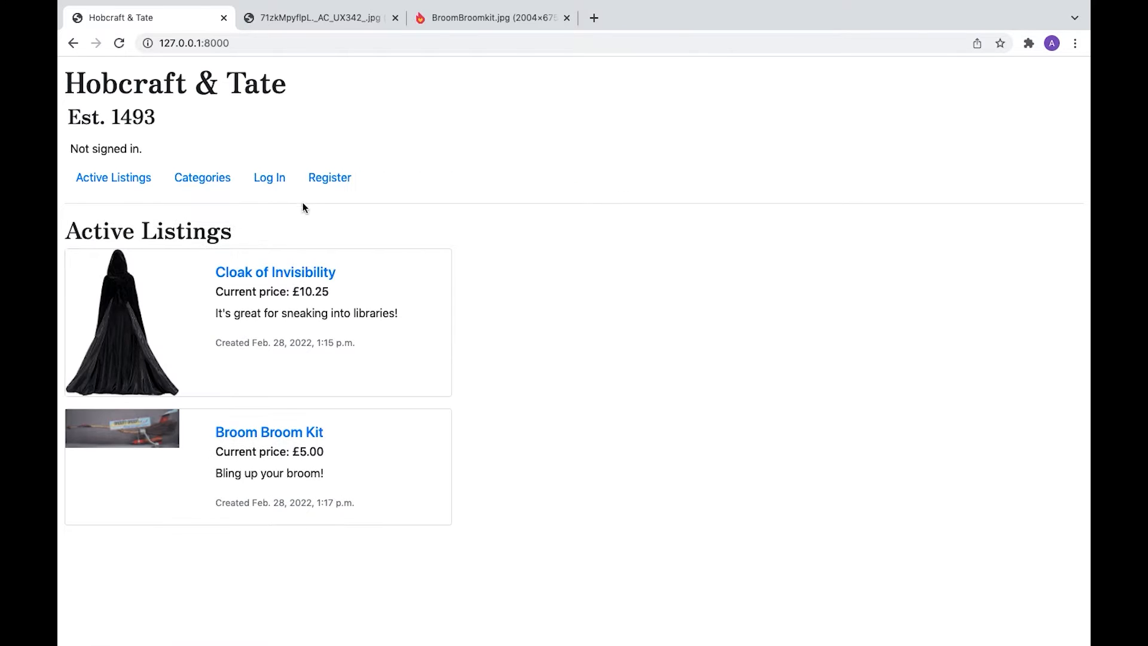
pyautogui.click(269, 177)
pyautogui.write('hermione')
pyautogui.press('Tab')
pyautogui.write('1234')
pyautogui.click(88, 340)
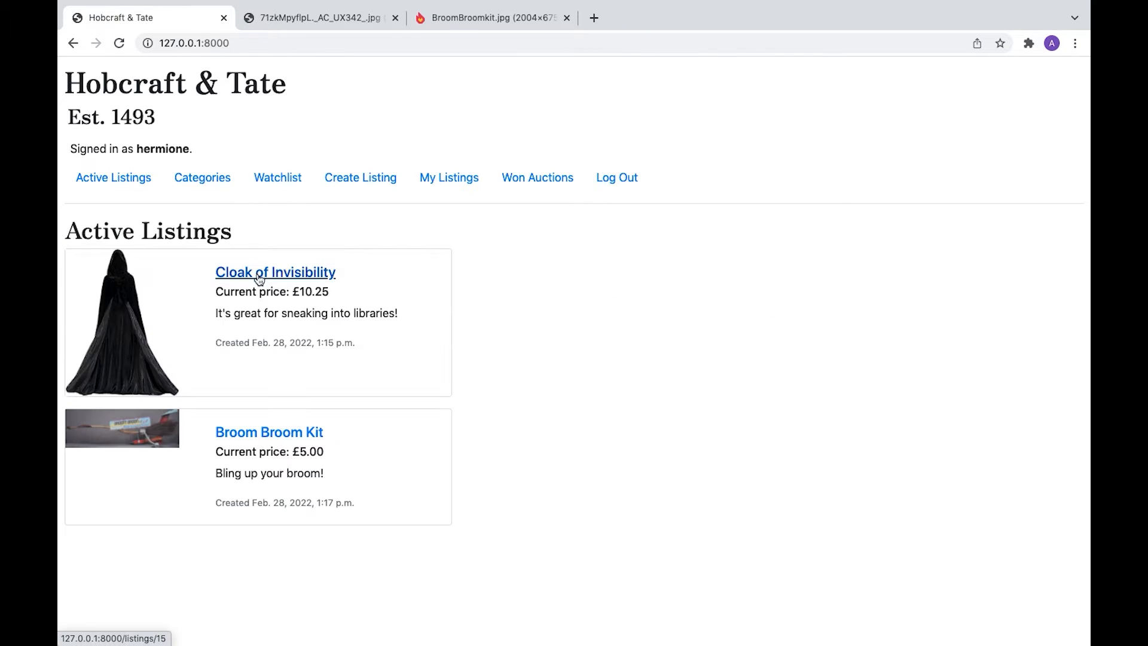
pyautogui.click(287, 268)
# - Bid on the cloak, correcting a £10.24 attempt to a £10.50 bid
pyautogui.scroll(-3, 507, 366)
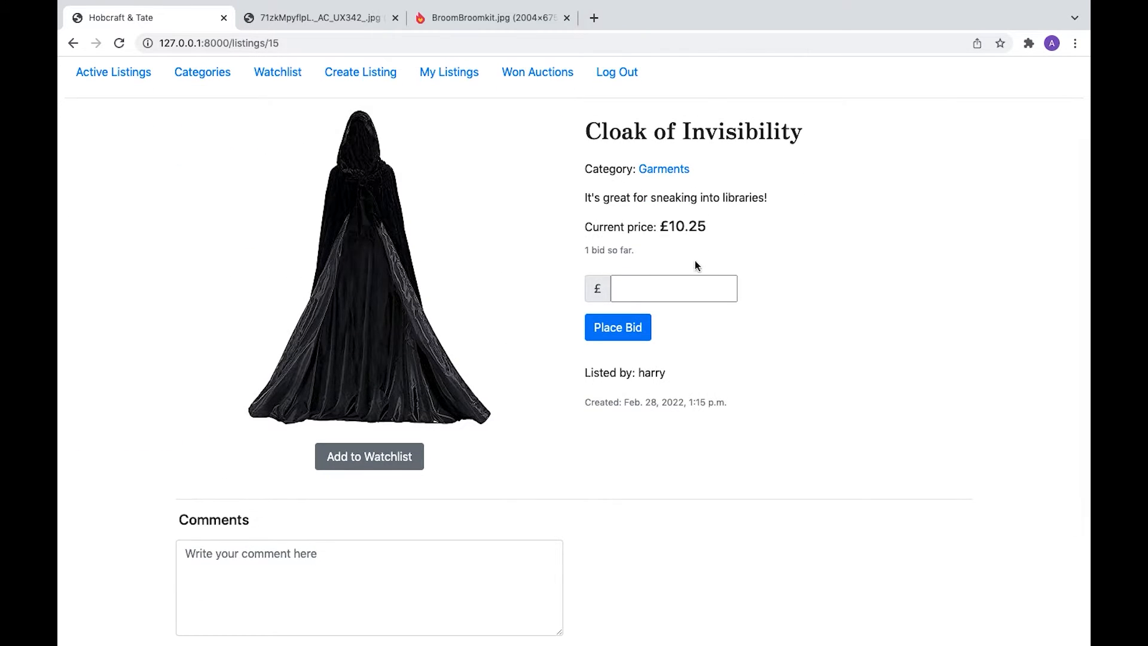
pyautogui.click(685, 283)
pyautogui.write('10.24')
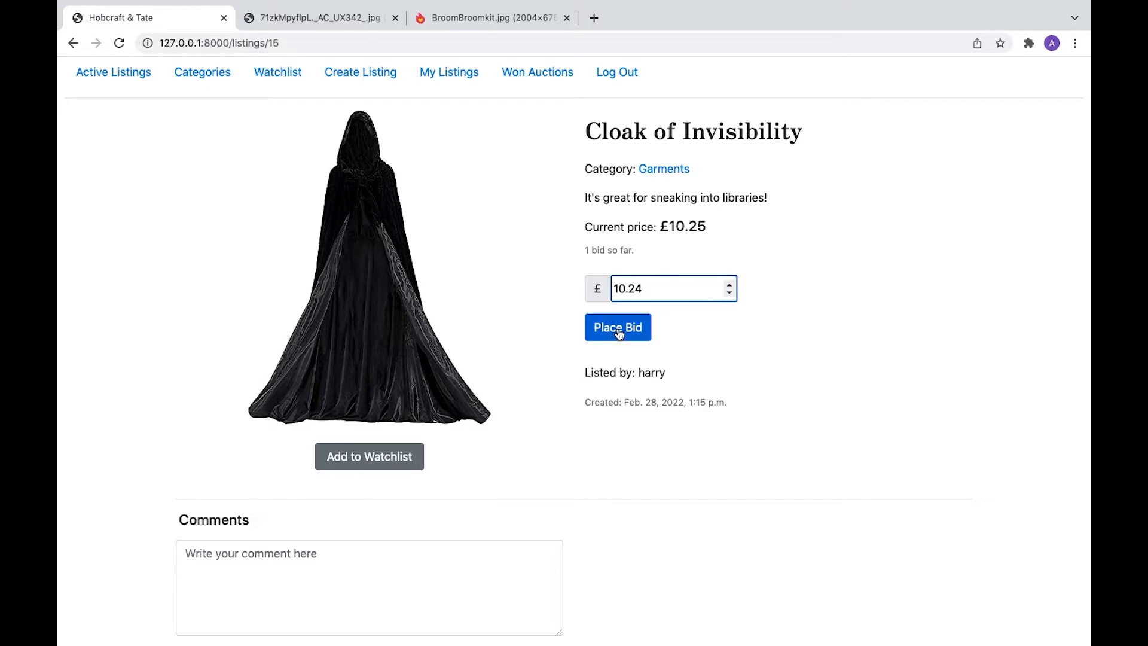
pyautogui.click(619, 329)
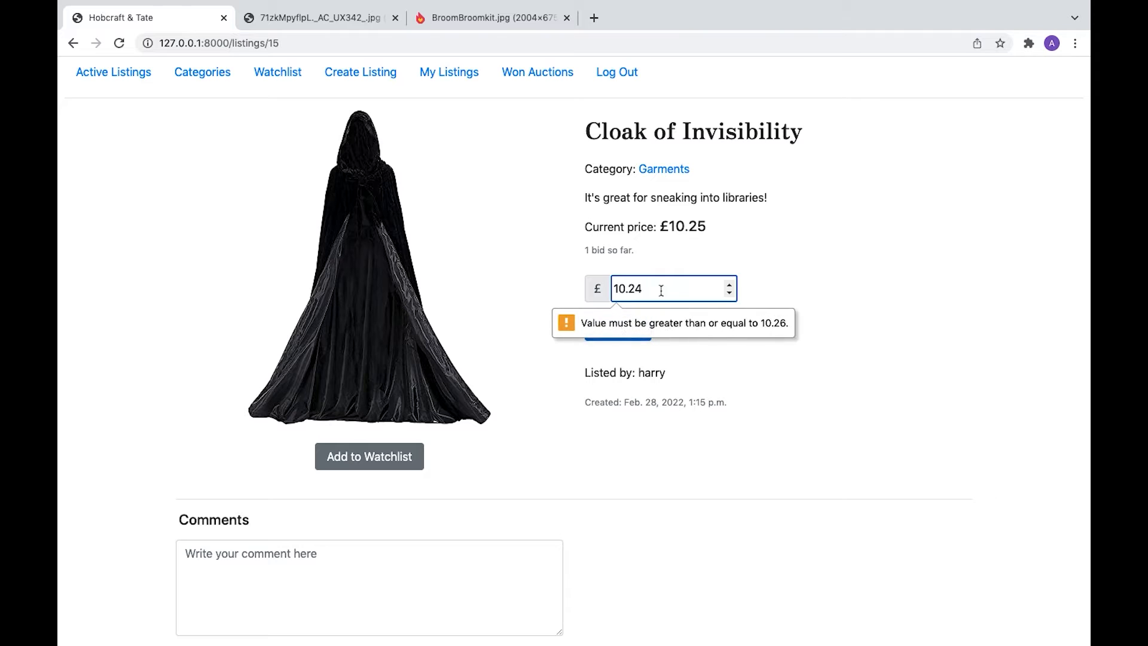
pyautogui.press('BackSpace')
pyautogui.press('BackSpace')
pyautogui.write('50')
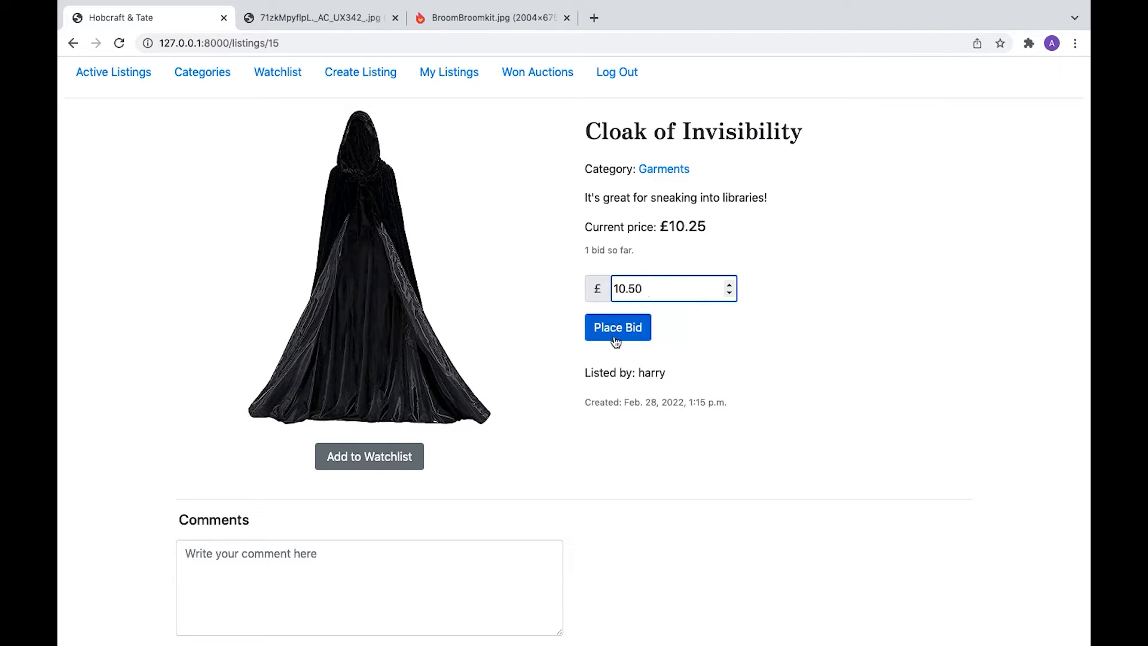
pyautogui.click(614, 336)
# - Post the comment 'What?! I'm confiscating this!' on the cloak listing
pyautogui.scroll(-5, 805, 344)
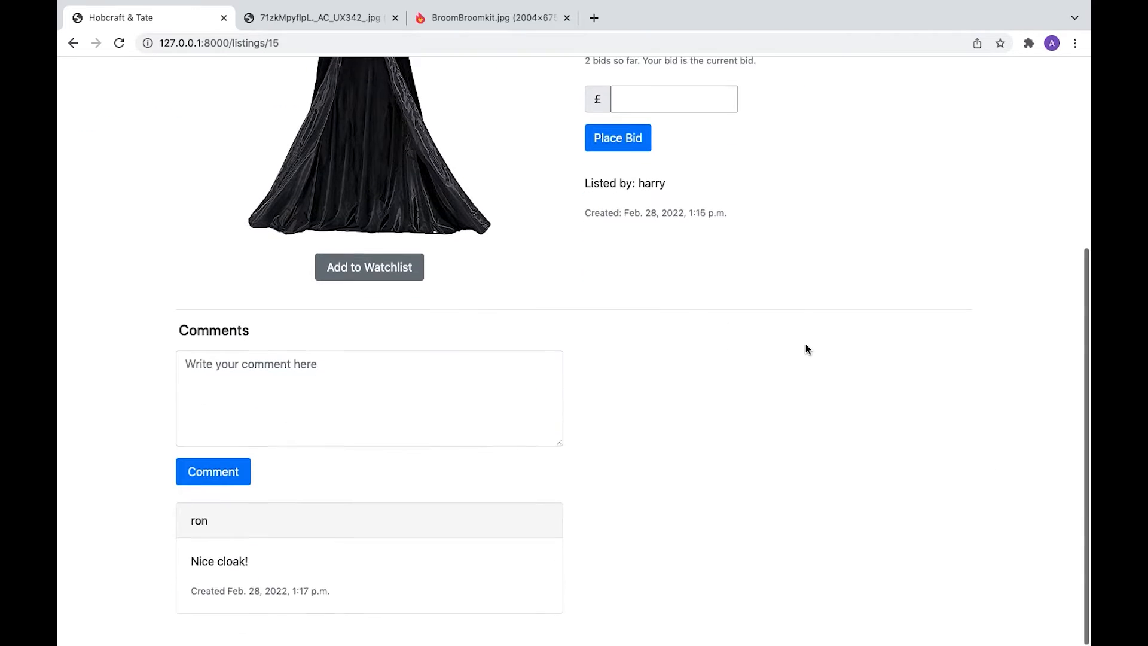
pyautogui.click(281, 394)
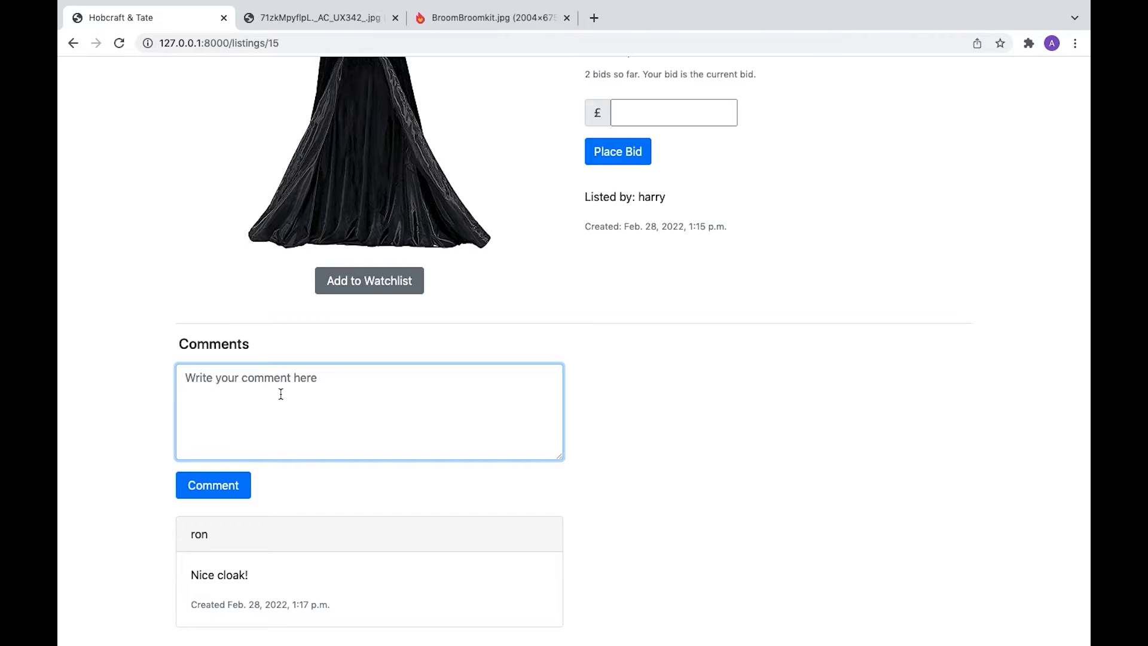
pyautogui.write("What?! I'm confiscating this!")
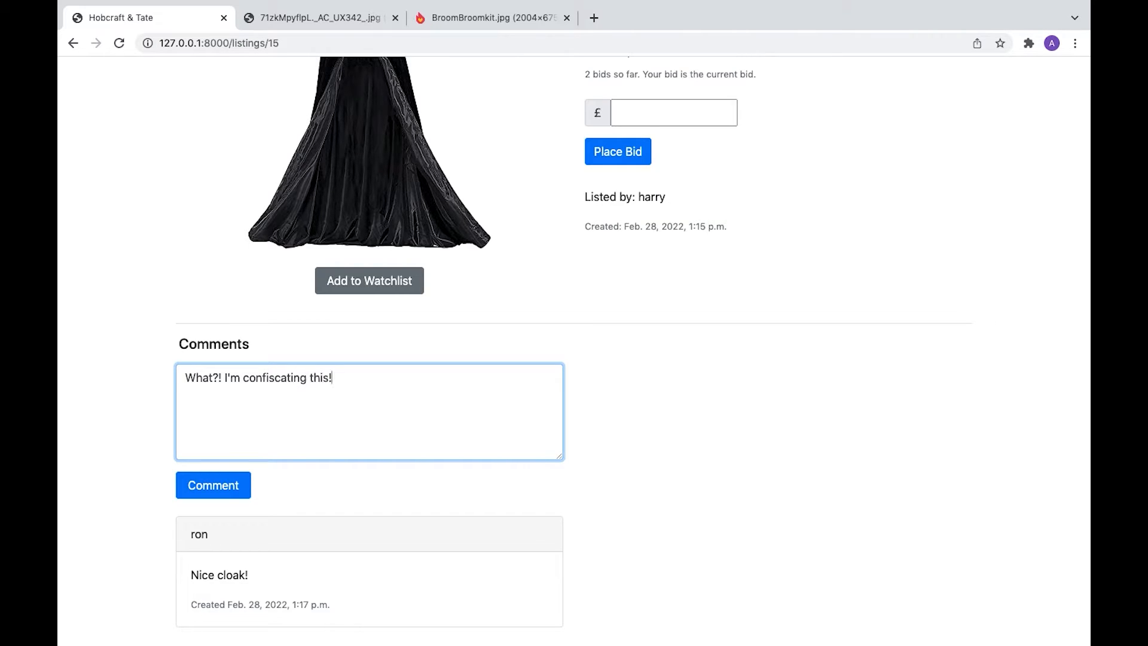
pyautogui.click(201, 485)
pyautogui.scroll(-5, 197, 468)
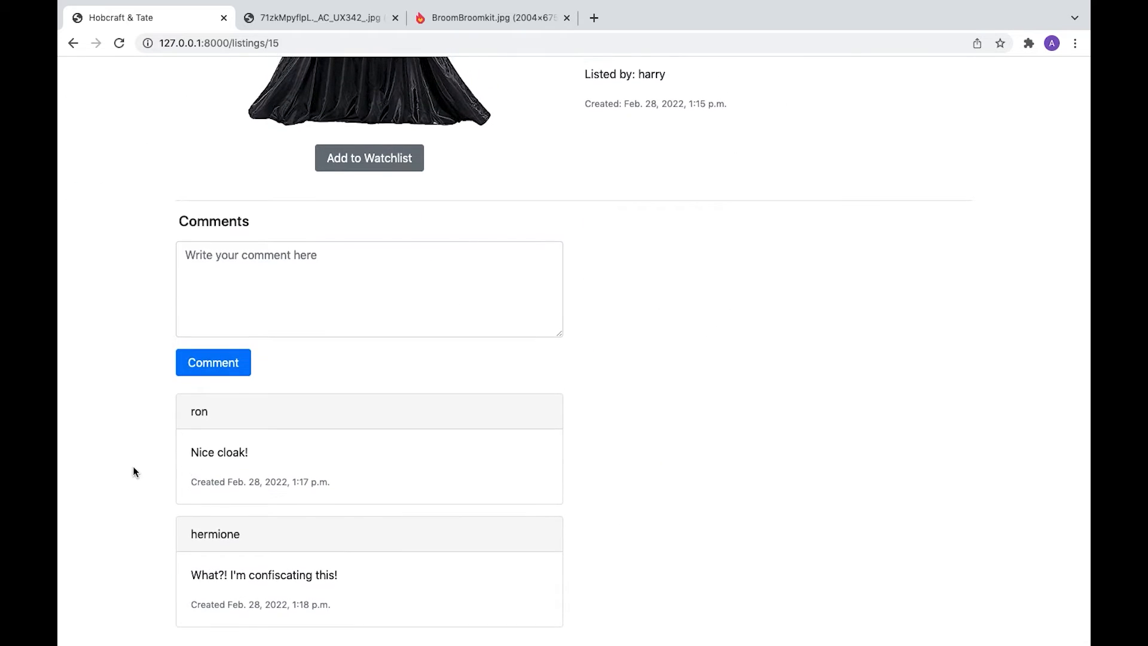
pyautogui.scroll(7, 133, 466)
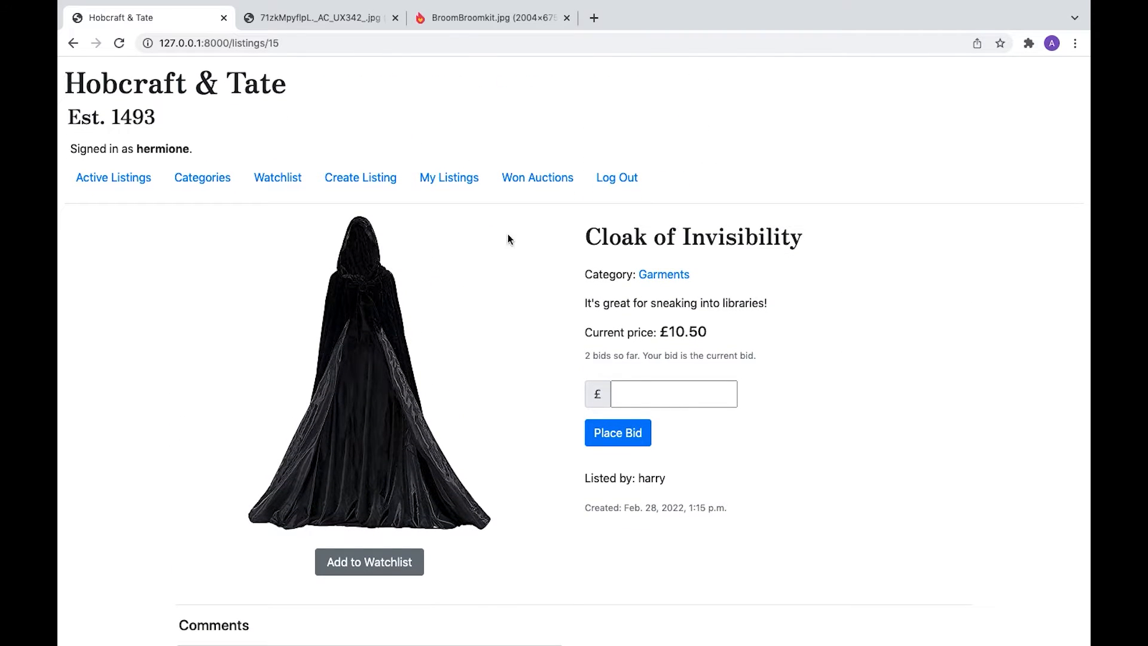
# - Log out and browse the cloak listing and Categories as a signed-out visitor
pyautogui.click(624, 179)
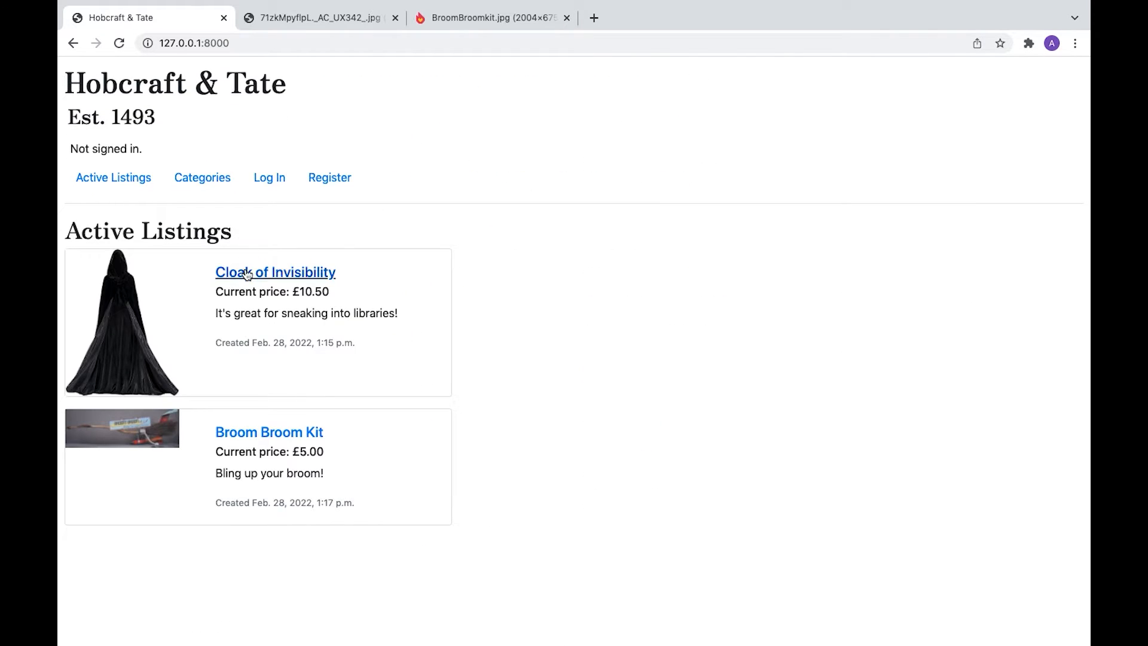
pyautogui.click(248, 274)
pyautogui.scroll(-4, 246, 272)
pyautogui.scroll(4, 265, 124)
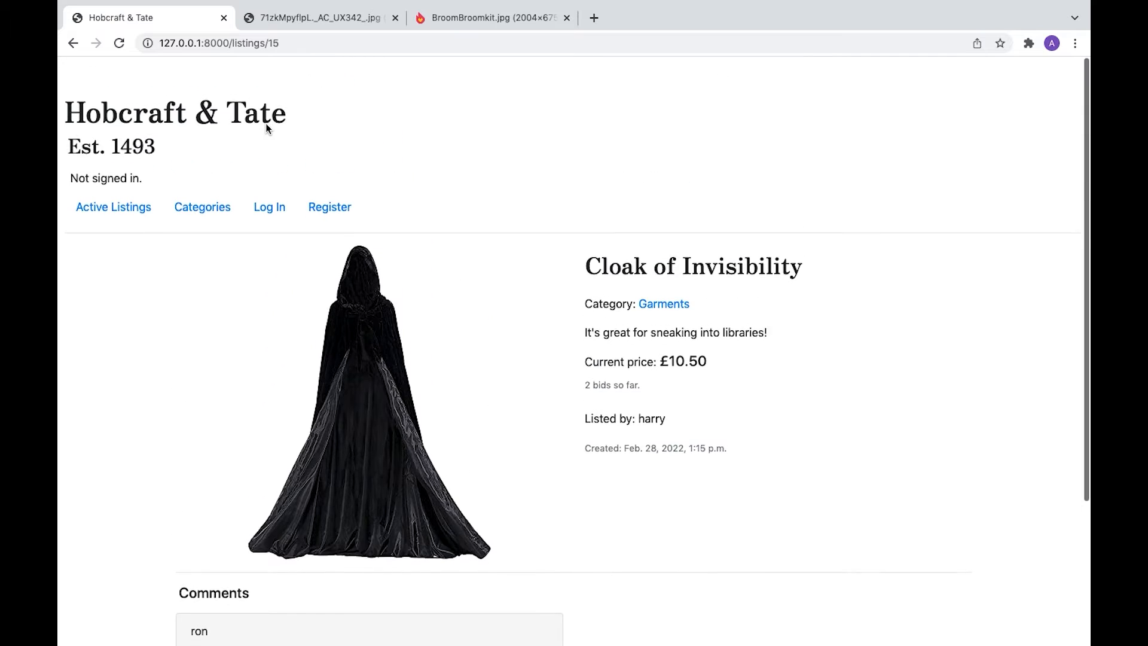
pyautogui.scroll(-1, 627, 185)
pyautogui.scroll(-3, 626, 394)
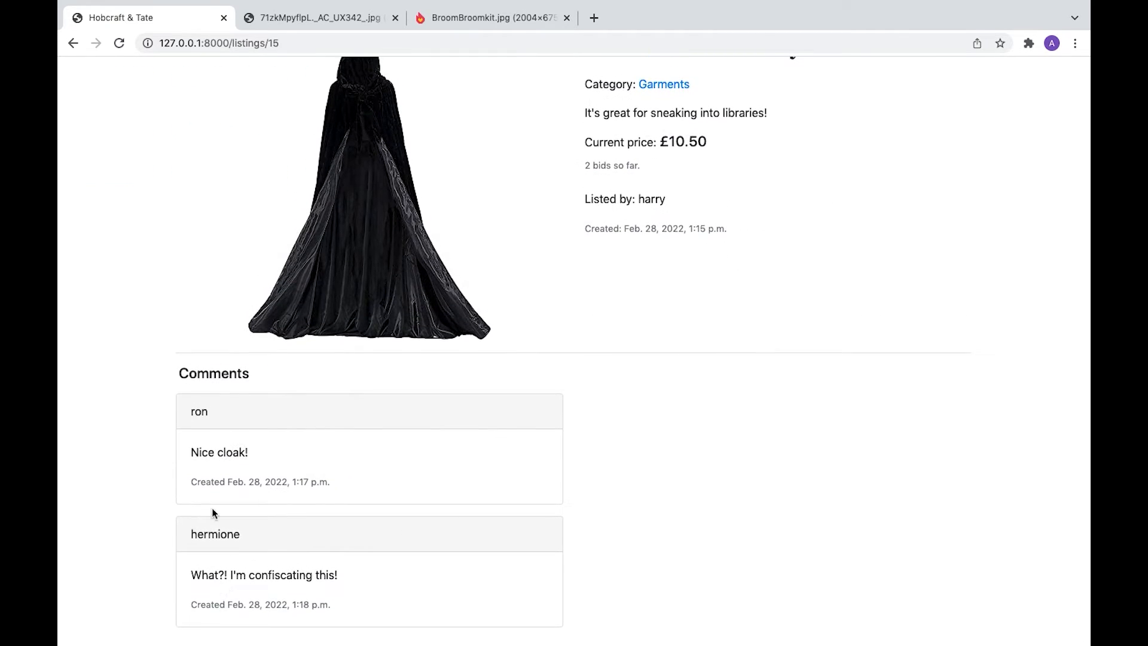
pyautogui.scroll(5, 250, 407)
pyautogui.click(204, 184)
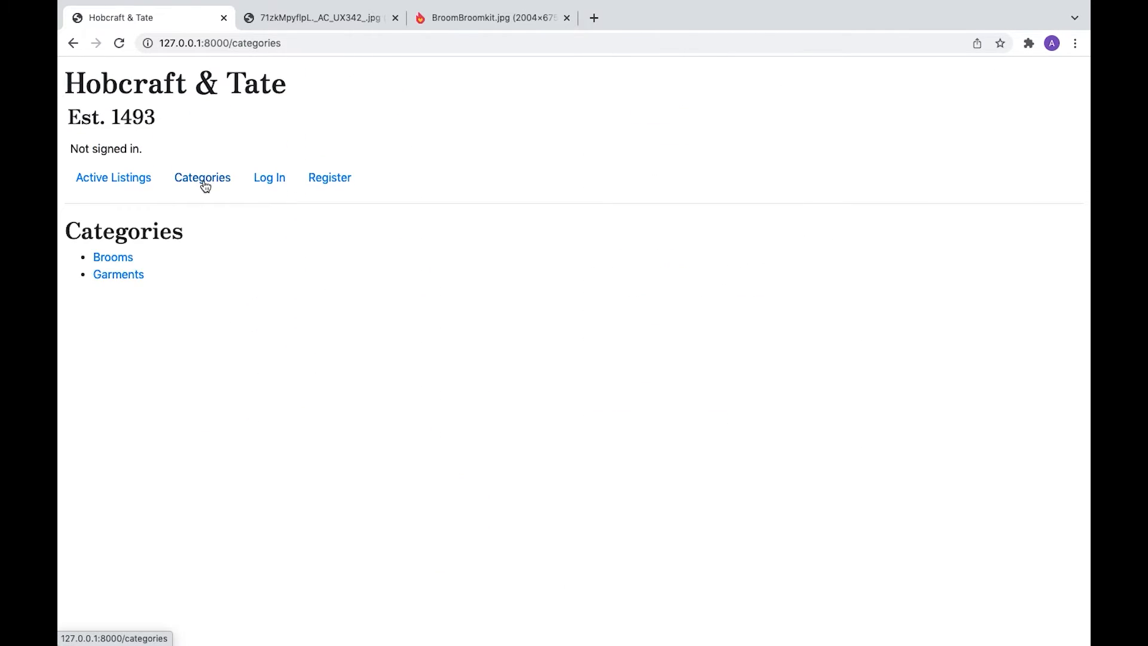
# - Sign in as the seller, close the Cloak of Invisibility auction, then log out
pyautogui.click(270, 179)
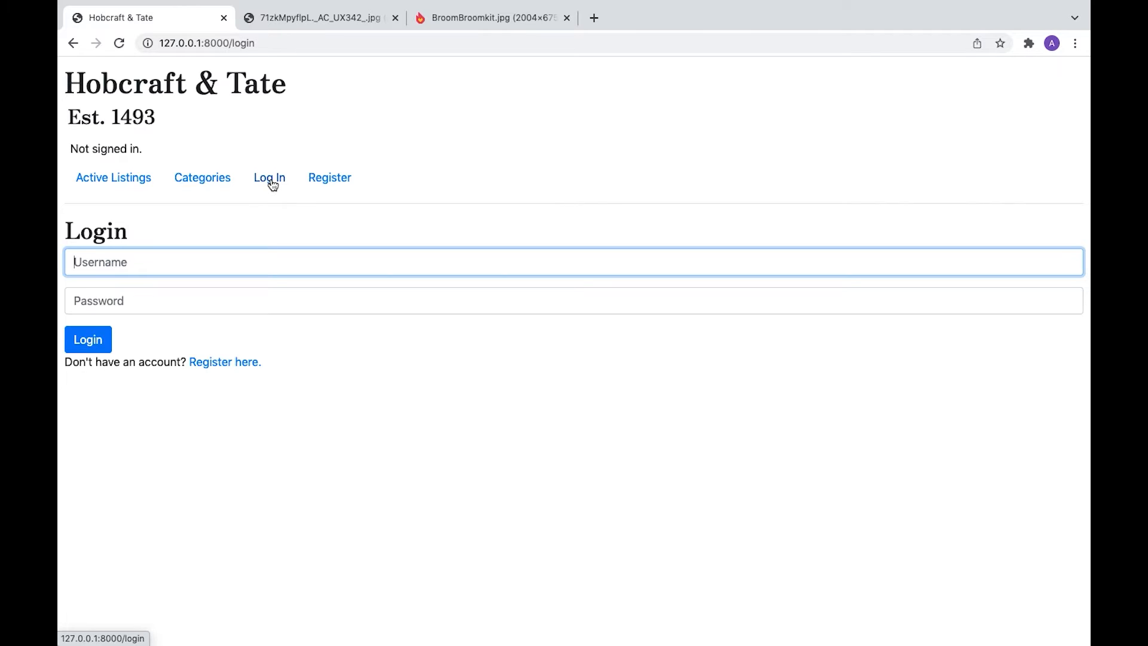
pyautogui.write('harry')
pyautogui.press('Tab')
pyautogui.write('harry')
pyautogui.click(92, 336)
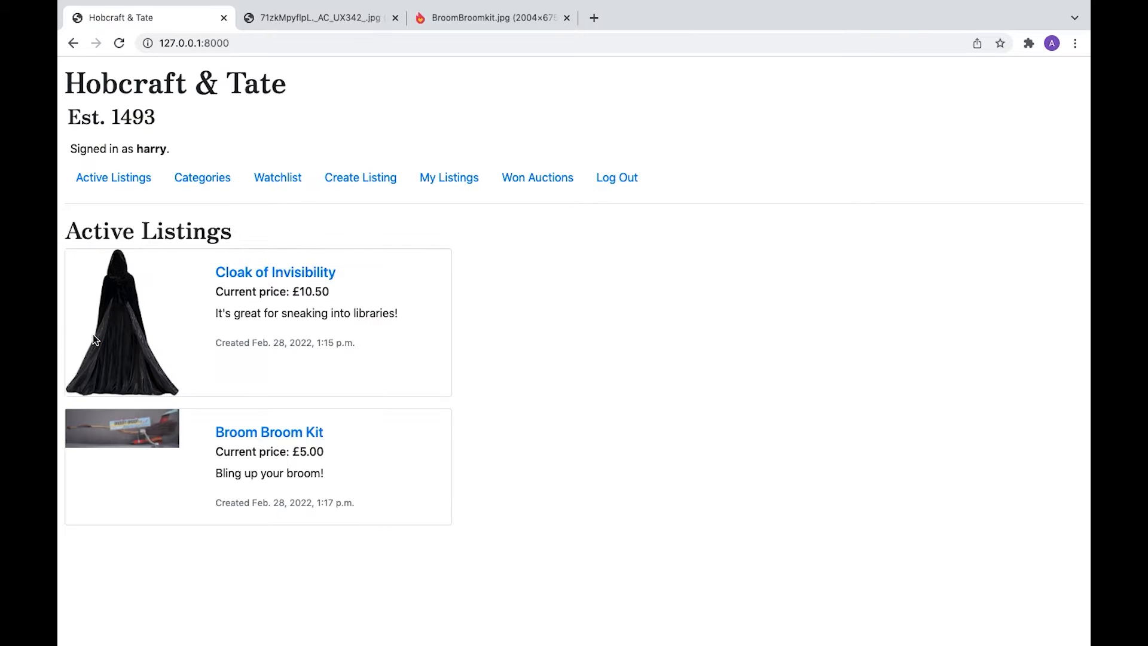
pyautogui.click(240, 273)
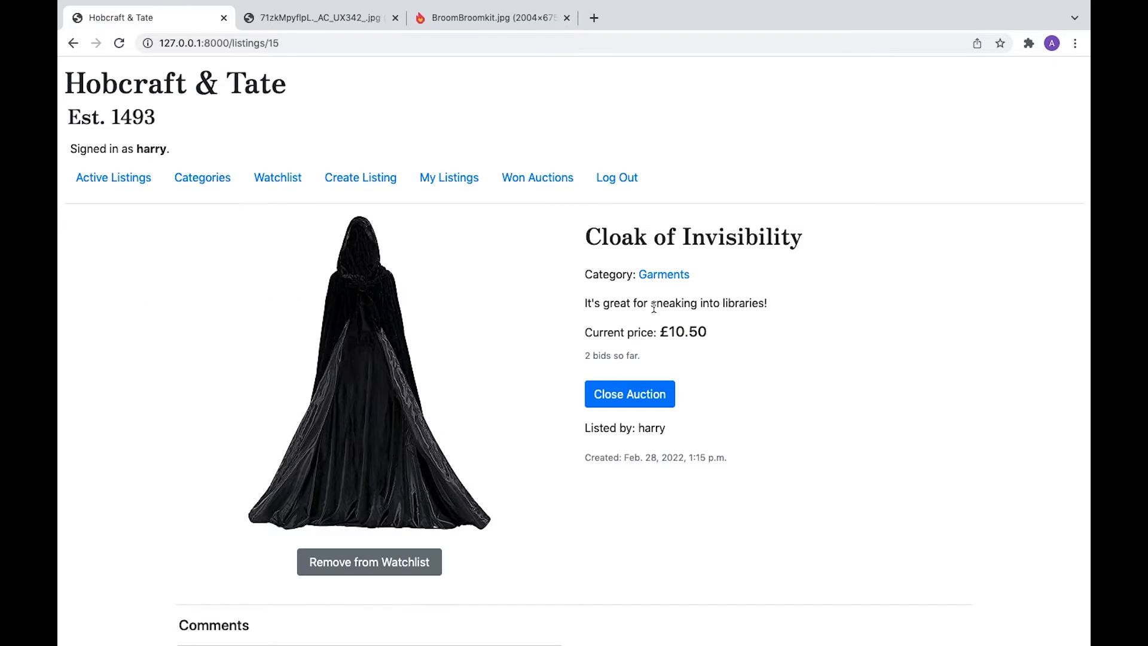
pyautogui.click(639, 403)
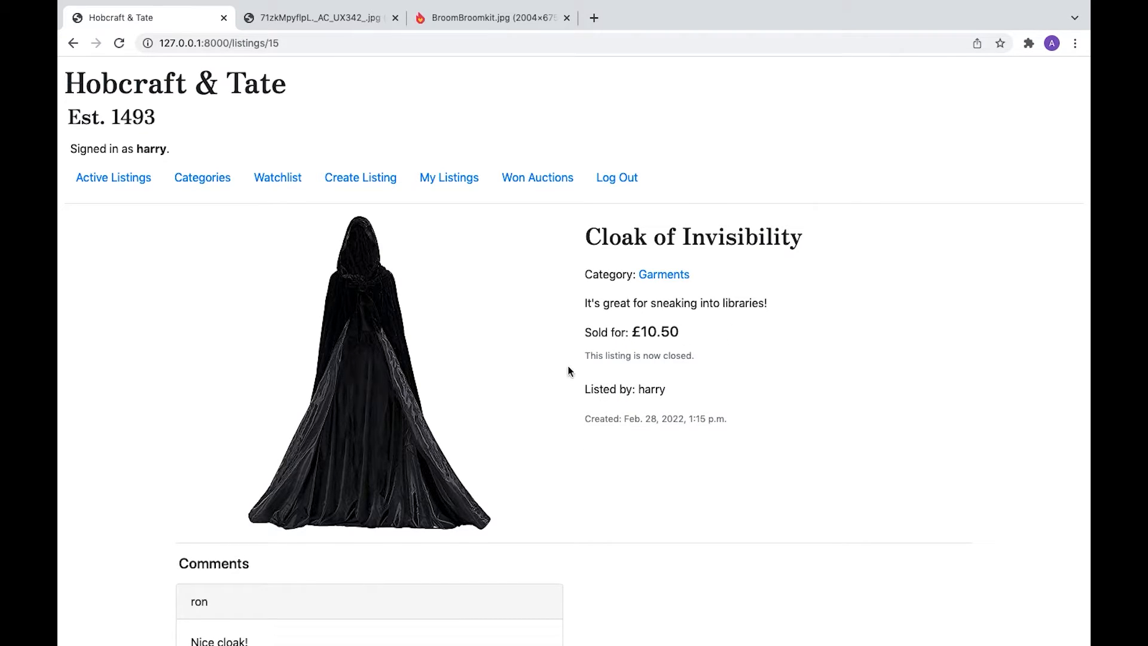
pyautogui.click(613, 180)
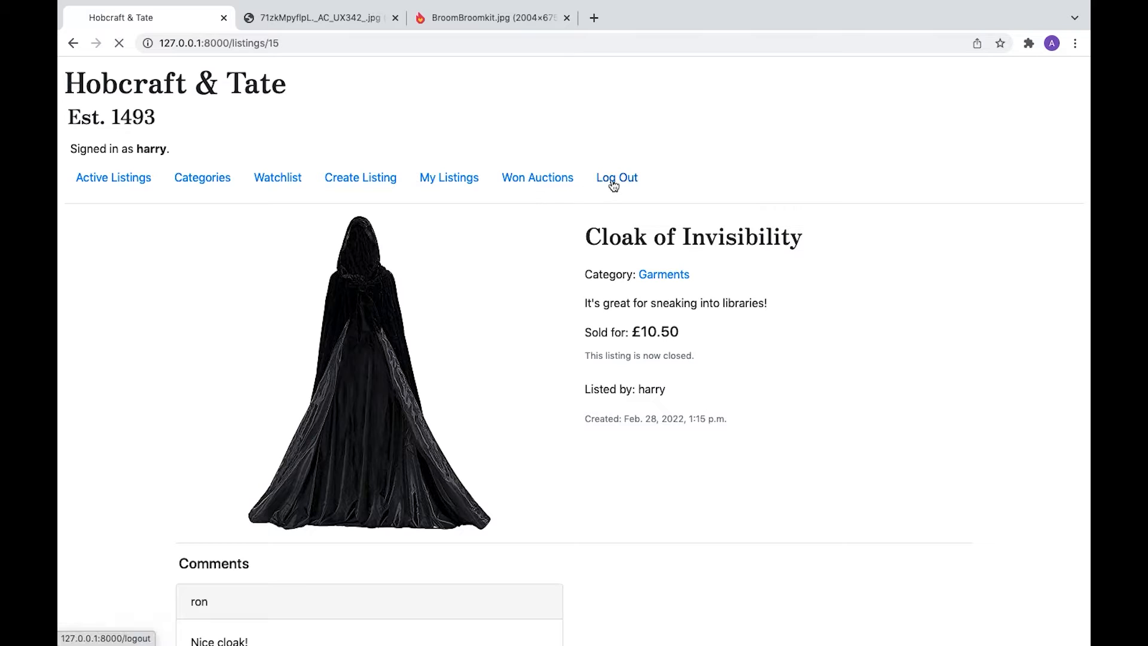
# - Sign in as the winning bidder with their username and password
pyautogui.click(270, 180)
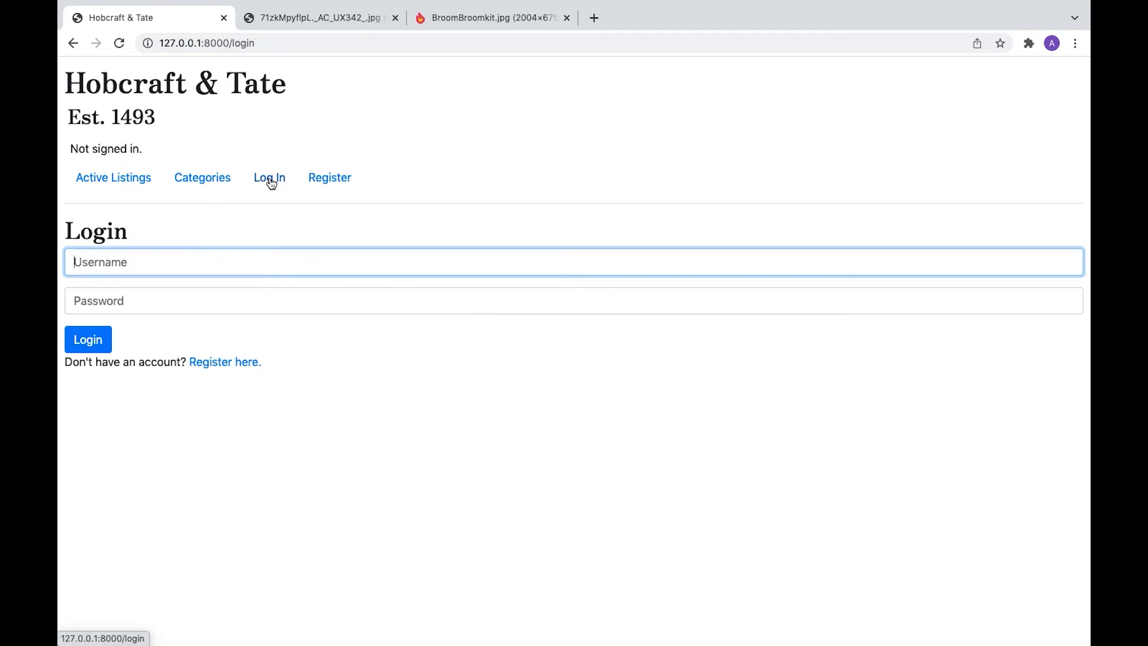
pyautogui.write('hermione')
pyautogui.press('Tab')
pyautogui.write('1234')
pyautogui.press('Tab')
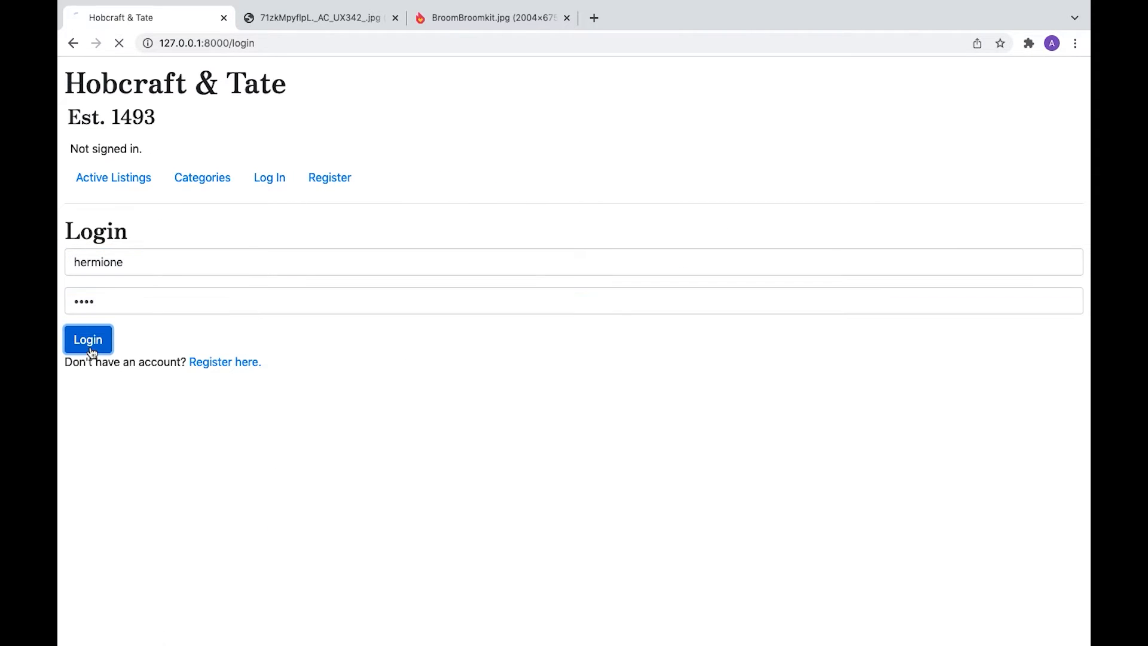
pyautogui.press('Return')
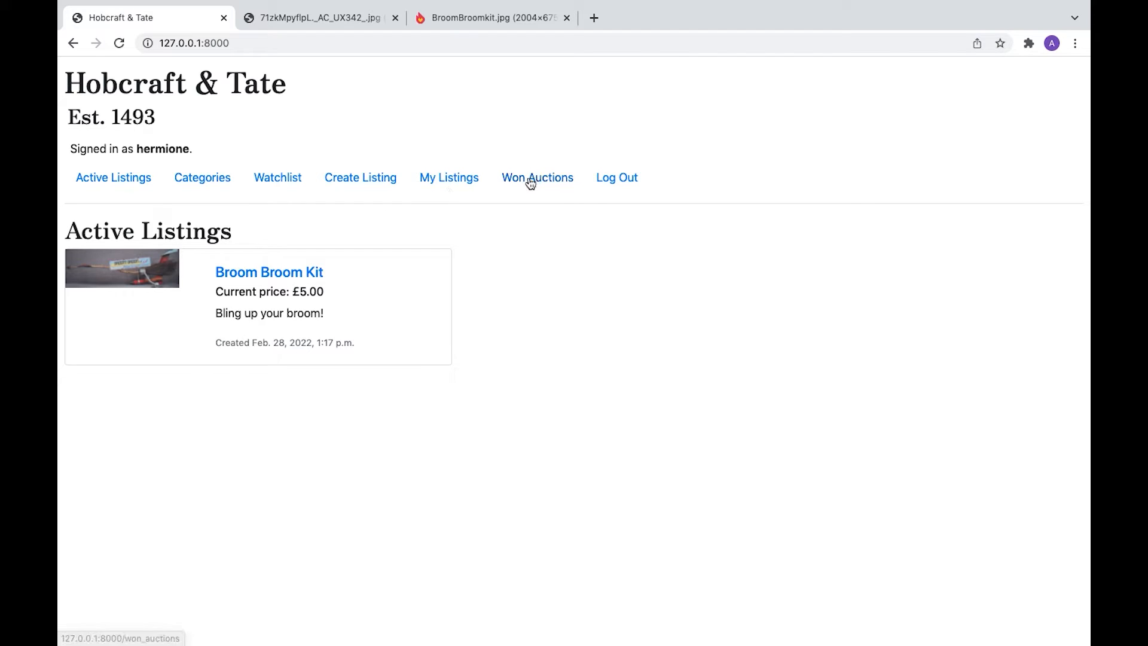
# - Confirm the cloak appears under Won Auctions, check Active Listings and Categories, then log out
pyautogui.click(531, 180)
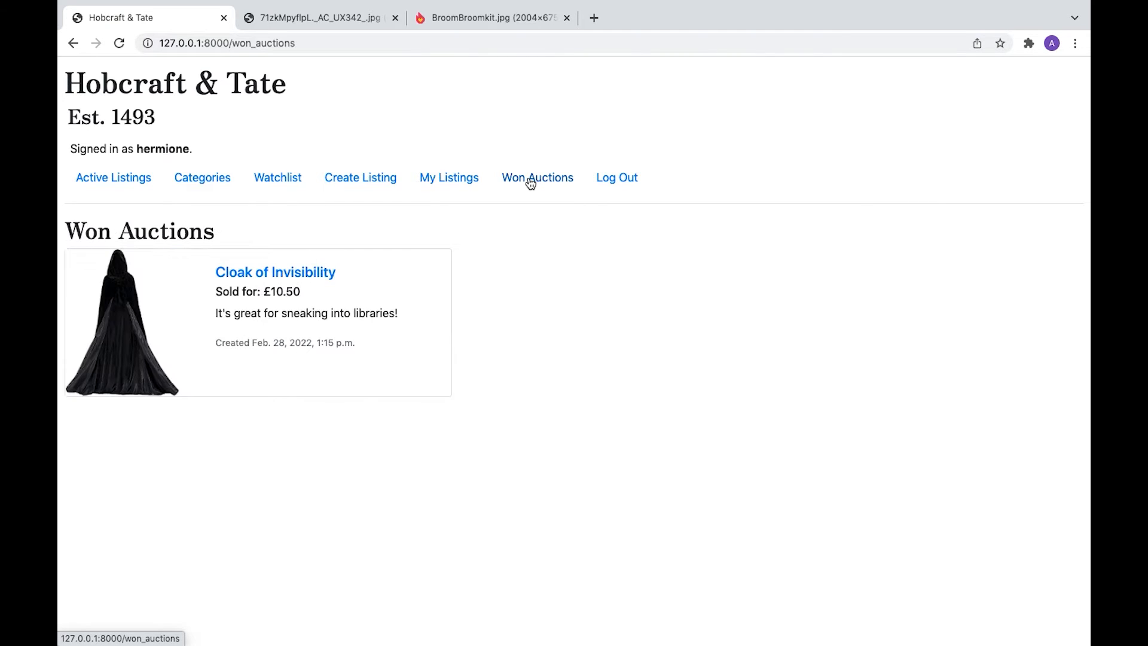
pyautogui.click(293, 273)
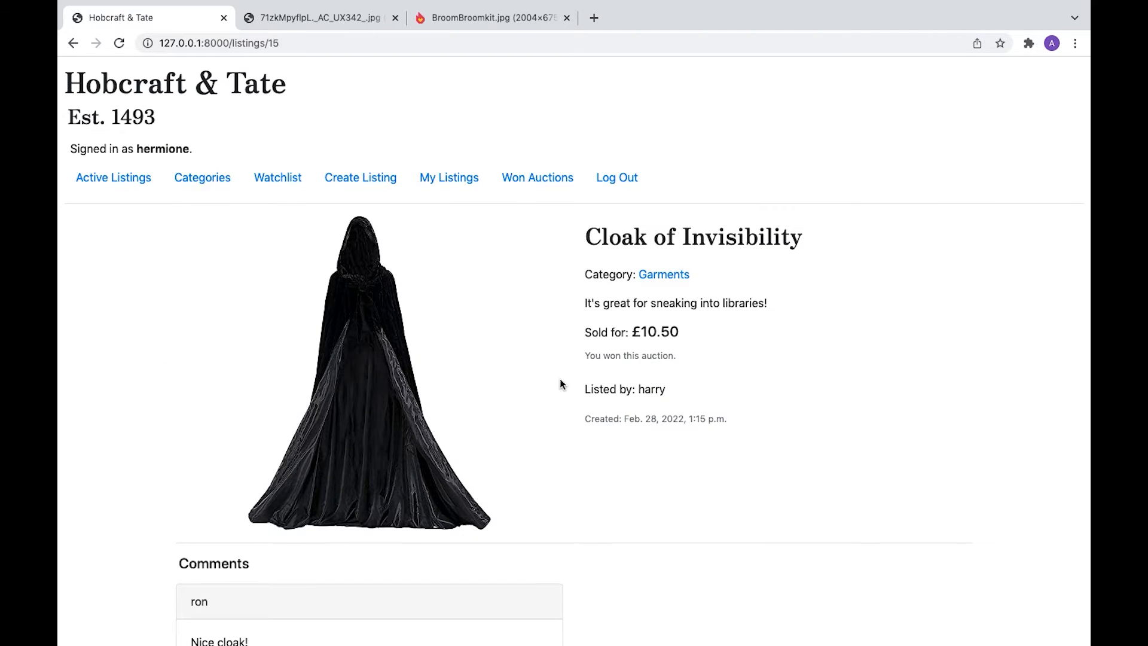
pyautogui.click(115, 180)
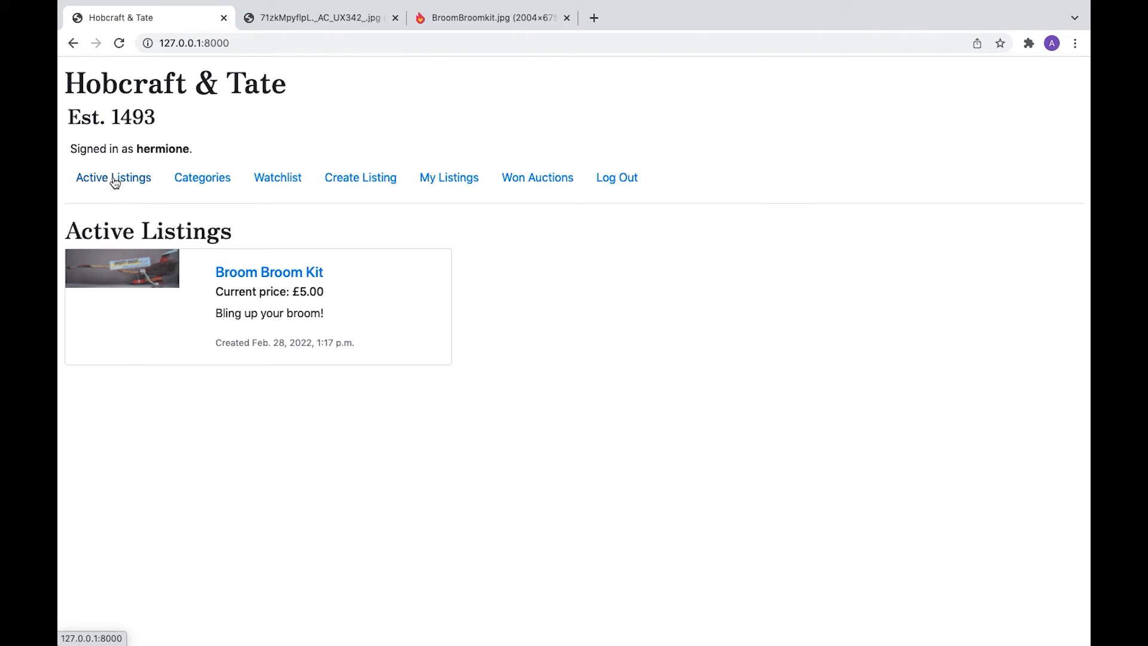
pyautogui.click(190, 182)
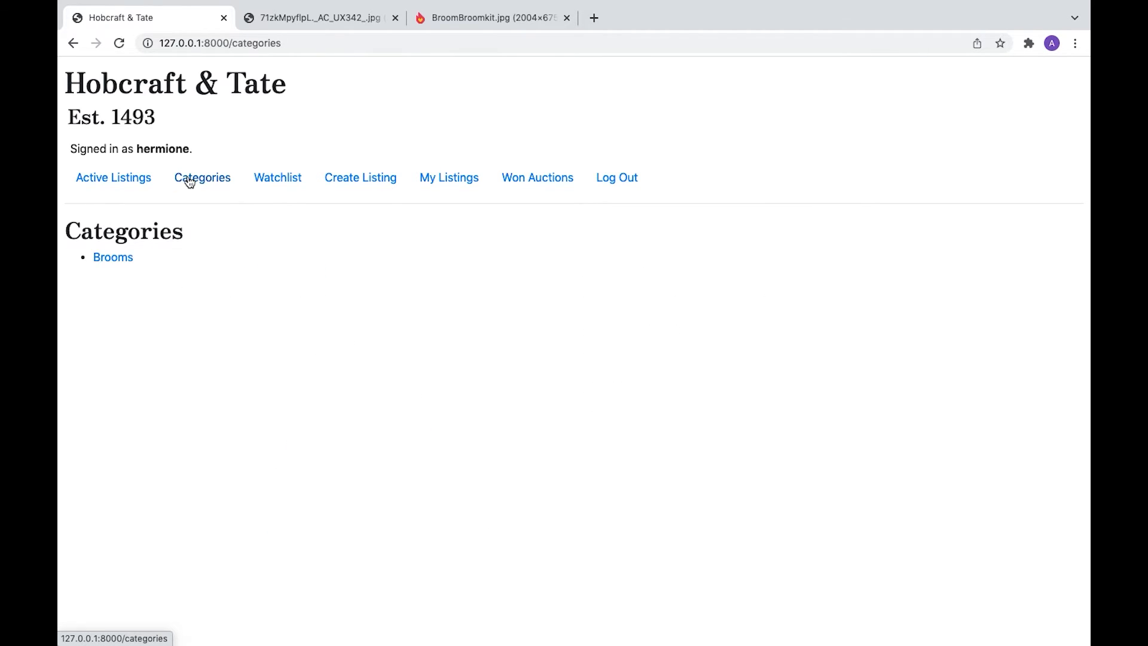
pyautogui.click(624, 180)
# - Sign in to Hobcraft & Tate with a third user's username and password
pyautogui.click(269, 180)
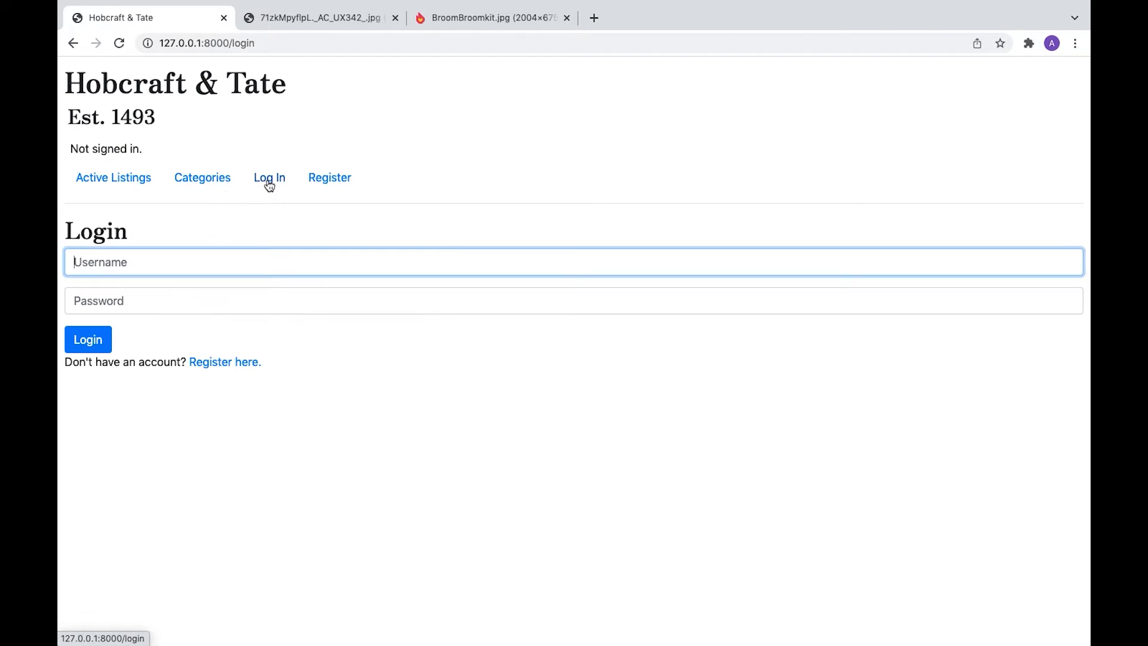
pyautogui.write('ron')
pyautogui.press('Tab')
pyautogui.write('1234')
pyautogui.click(87, 340)
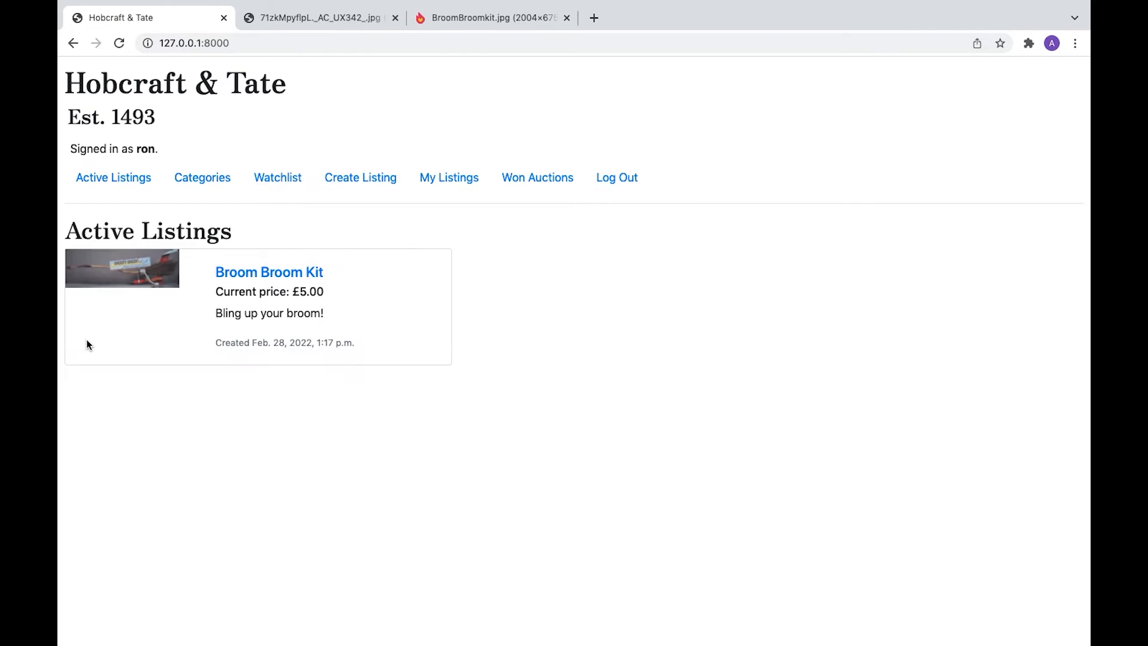
# - Review this user's Won Auctions, Watchlist and the closed cloak listing at /listings/15, then sign out
pyautogui.click(526, 178)
pyautogui.click(281, 179)
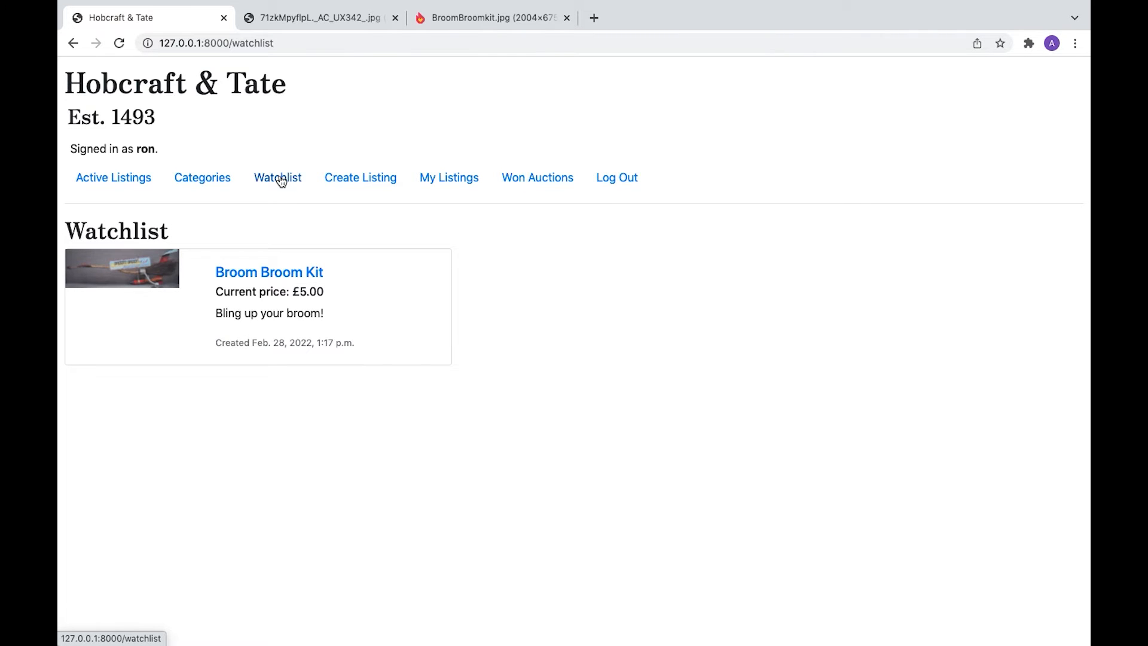
pyautogui.click(307, 40)
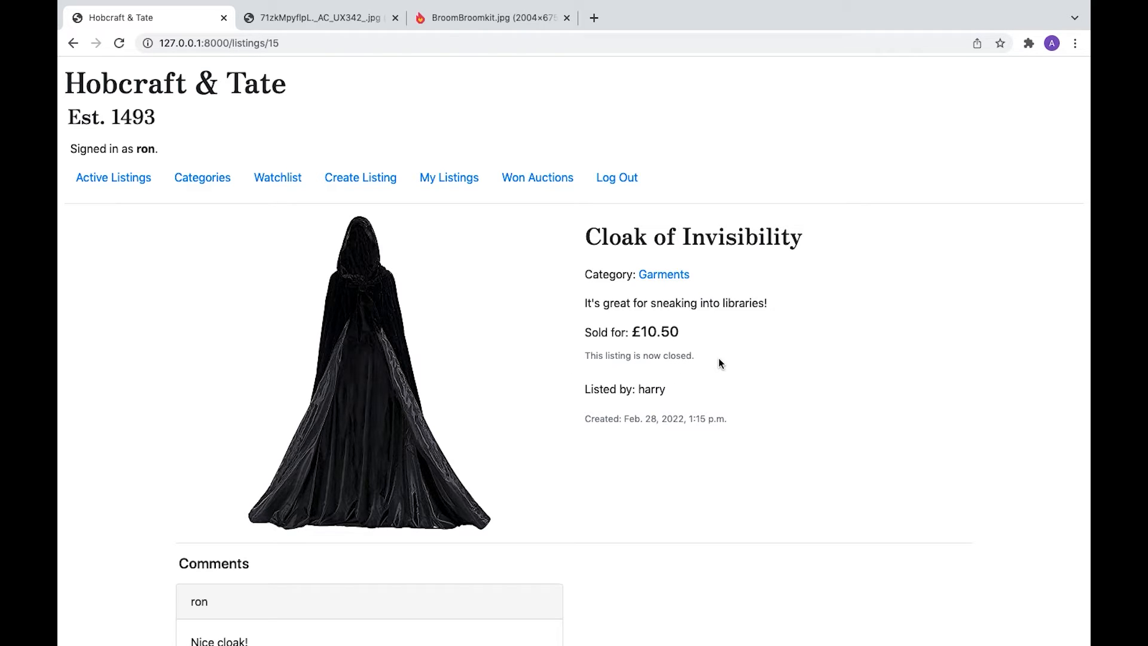
pyautogui.click(626, 180)
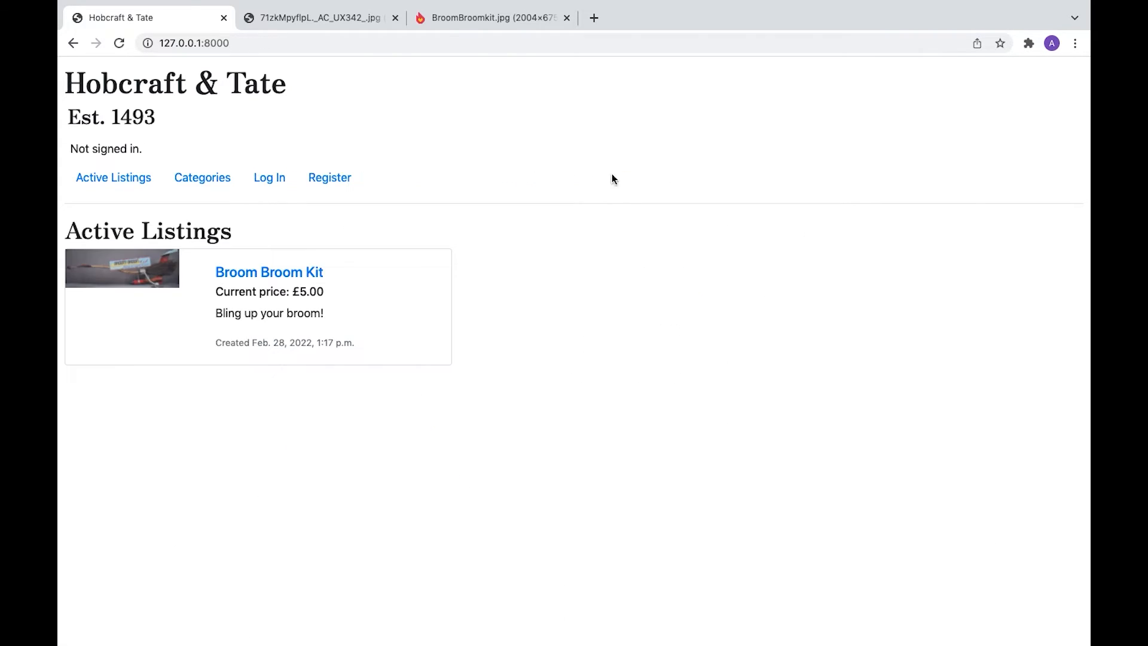
# - Go to /admin, sign in to Django administration and open the Listings list
pyautogui.doubleClick(270, 44)
pyautogui.click(270, 44)
pyautogui.write('/admin')
pyautogui.press('Return')
pyautogui.write('anna')
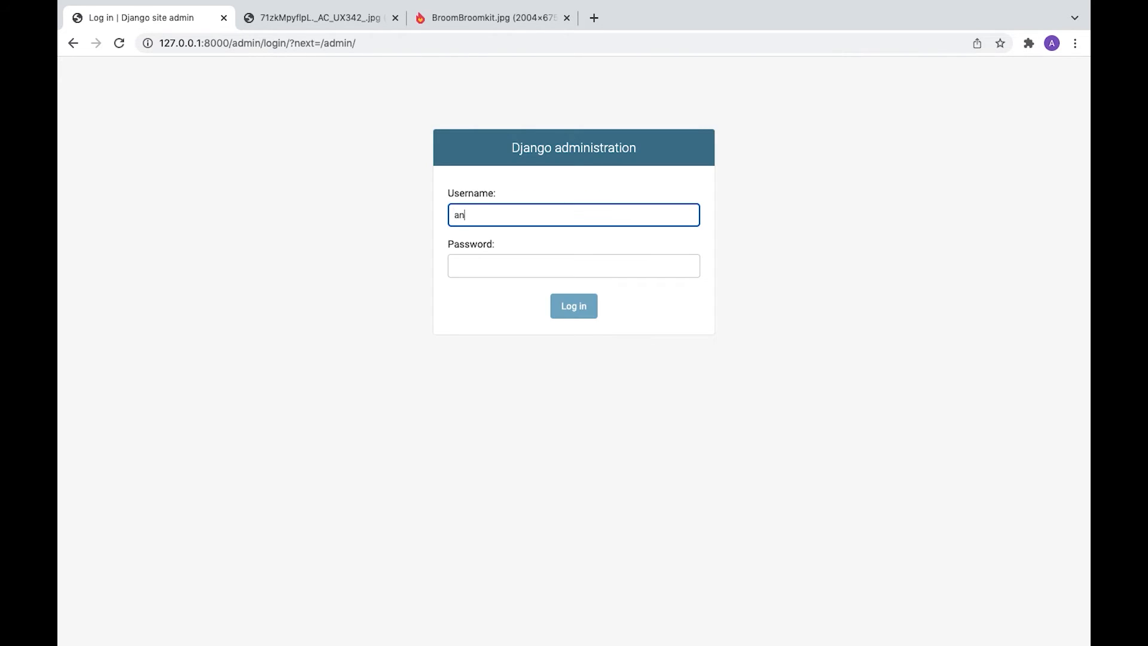
pyautogui.press('Tab')
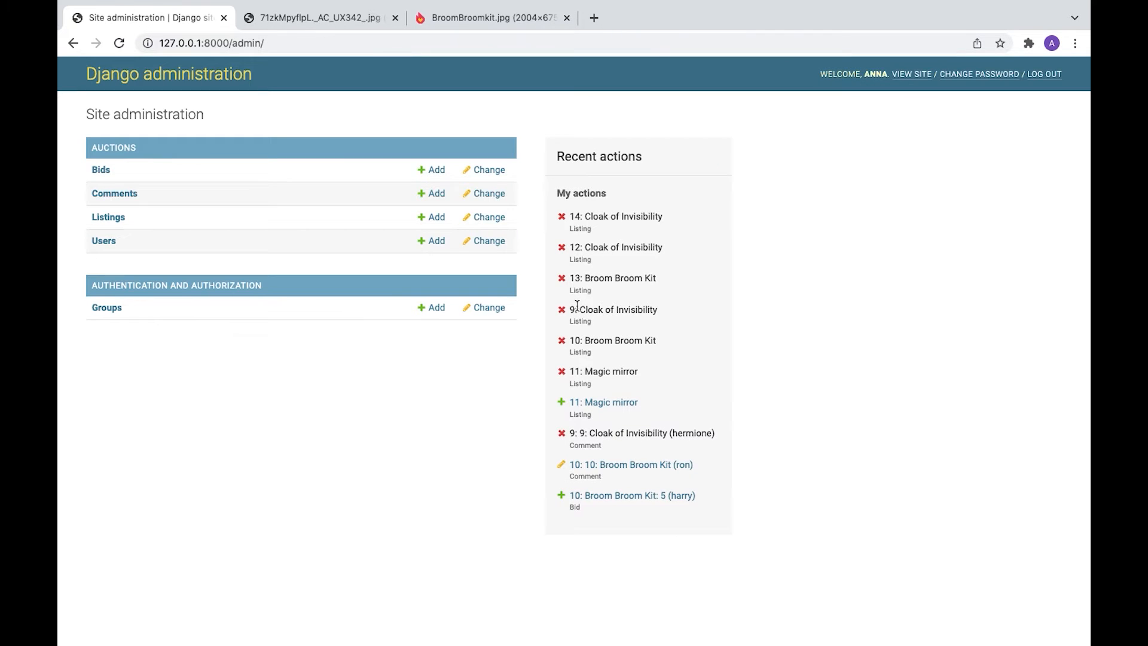
pyautogui.click(108, 219)
# - Start a new listing with a chosen lister, name 'Magic Mirror' and description 'It grants wishes!'
pyautogui.click(1015, 143)
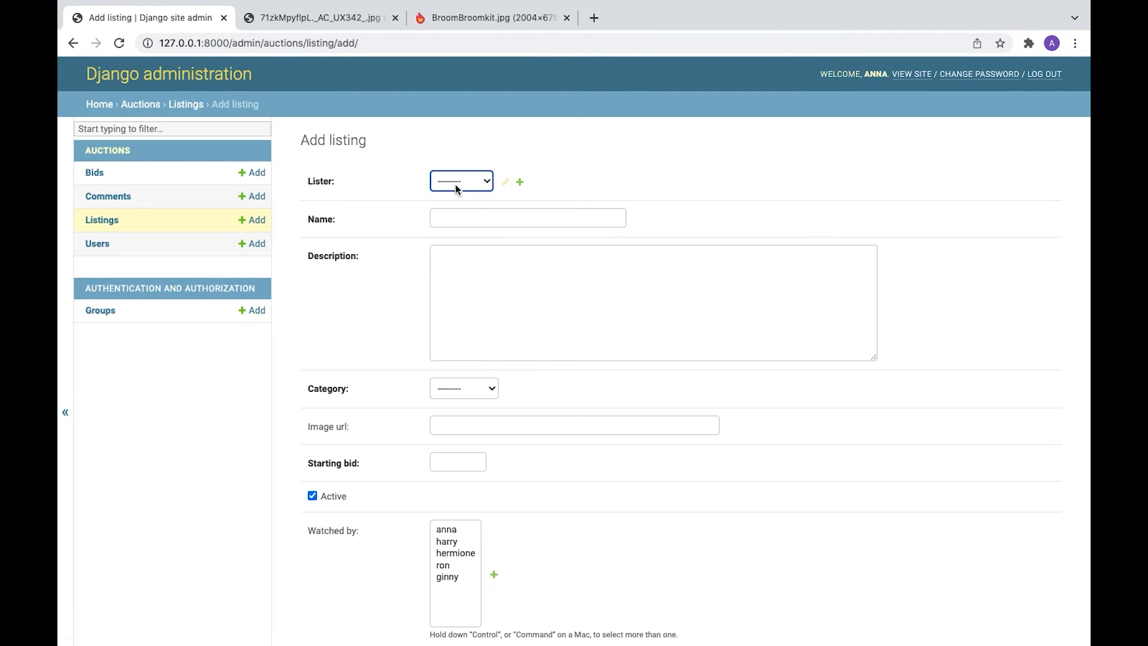
pyautogui.click(462, 181)
pyautogui.click(450, 245)
pyautogui.click(484, 217)
pyautogui.write('Magic Mirror')
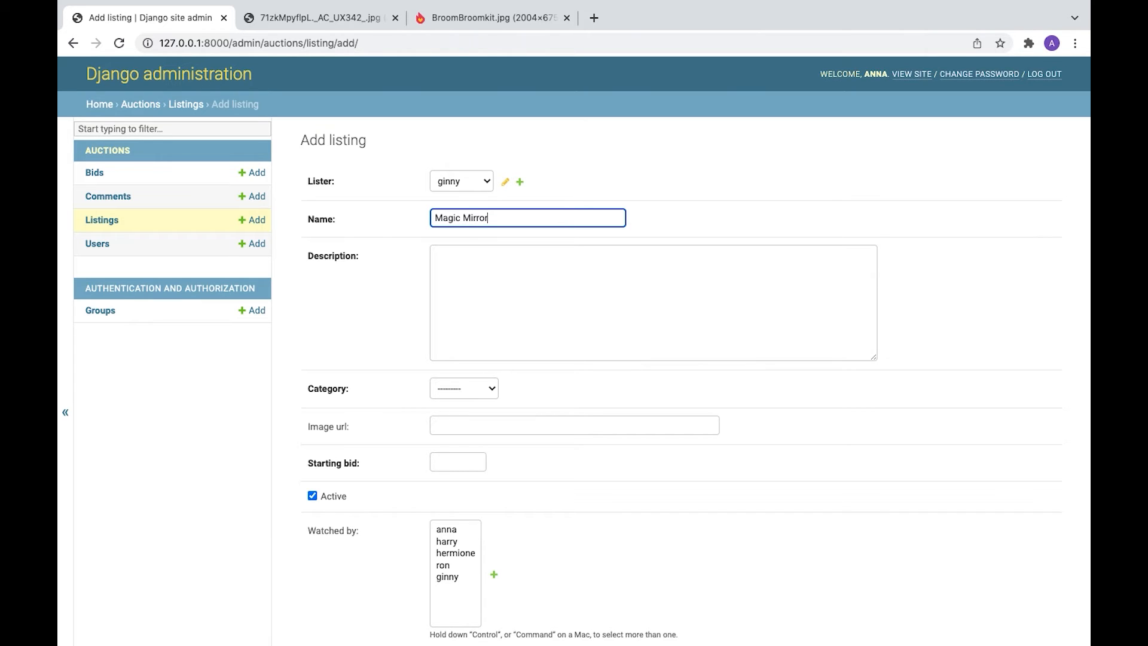
pyautogui.click(492, 259)
pyautogui.write('It grants wishes!')
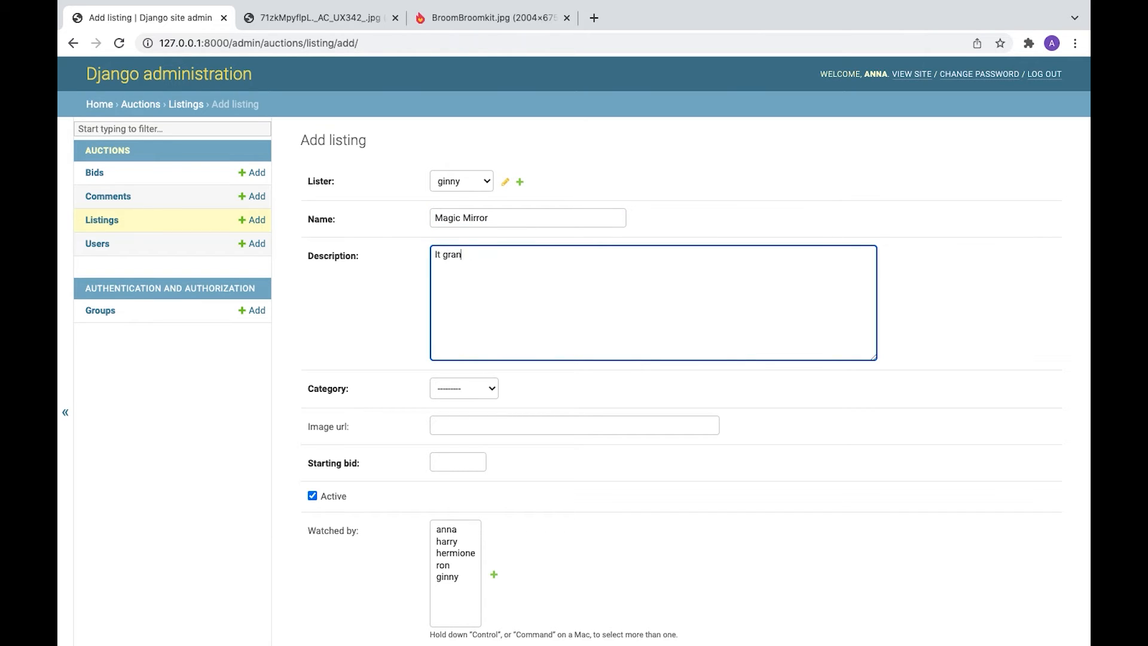
# - Set the category to Other and the starting bid to 0, then save the listing
pyautogui.click(474, 390)
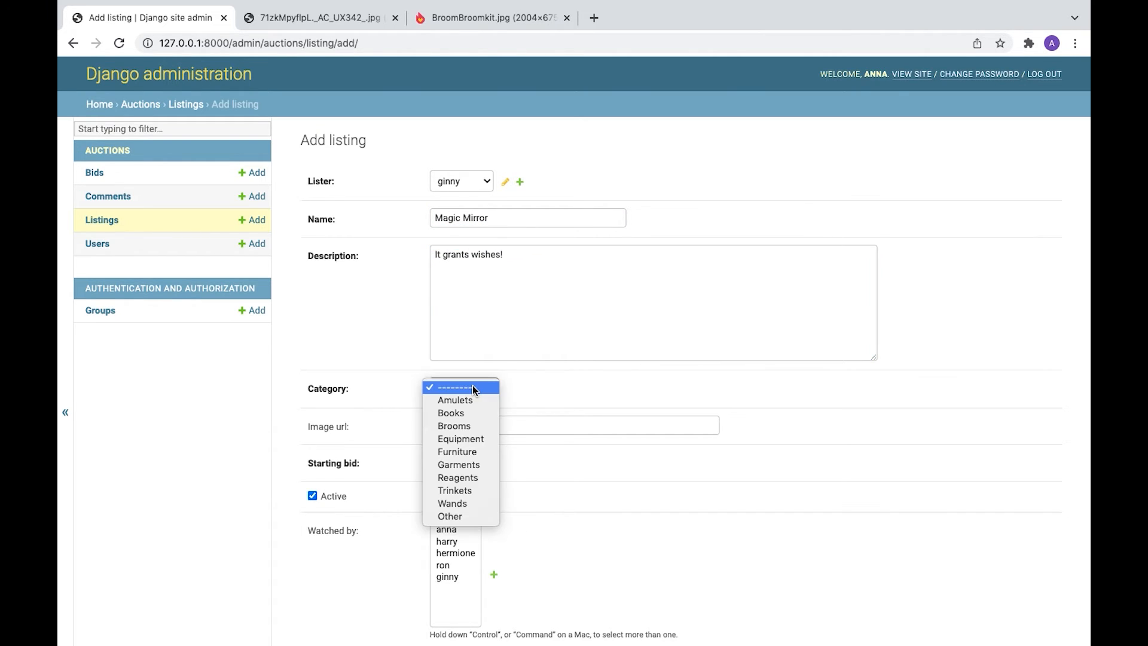
pyautogui.click(473, 517)
pyautogui.click(514, 426)
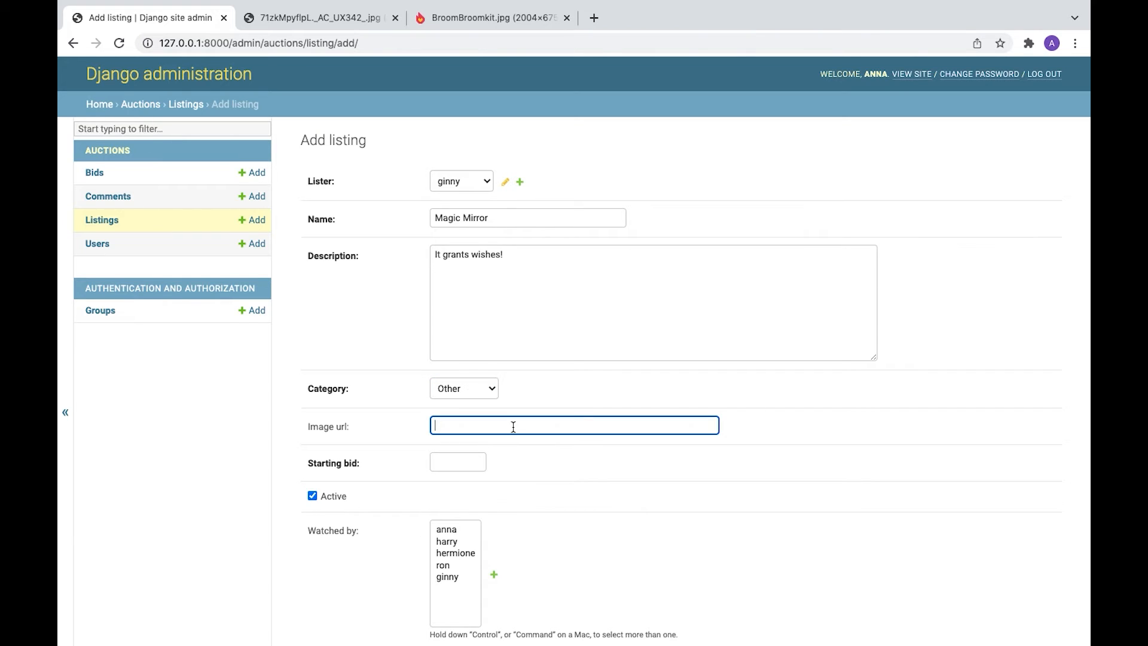
pyautogui.scroll(-3, 513, 427)
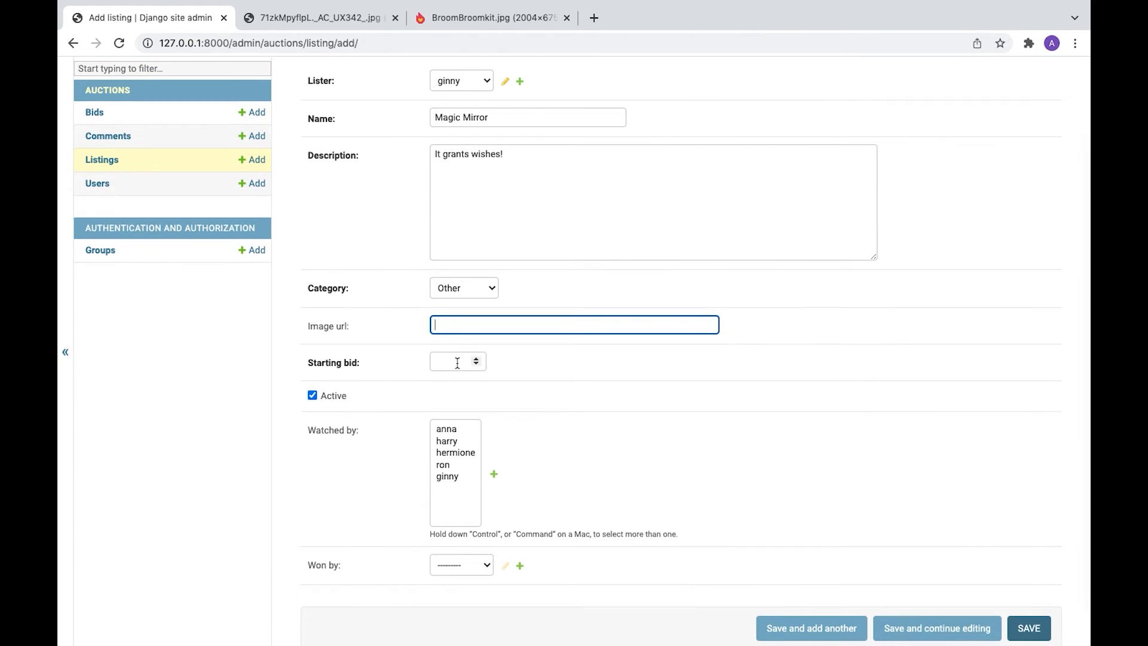
pyautogui.click(458, 362)
pyautogui.write('0')
pyautogui.click(589, 359)
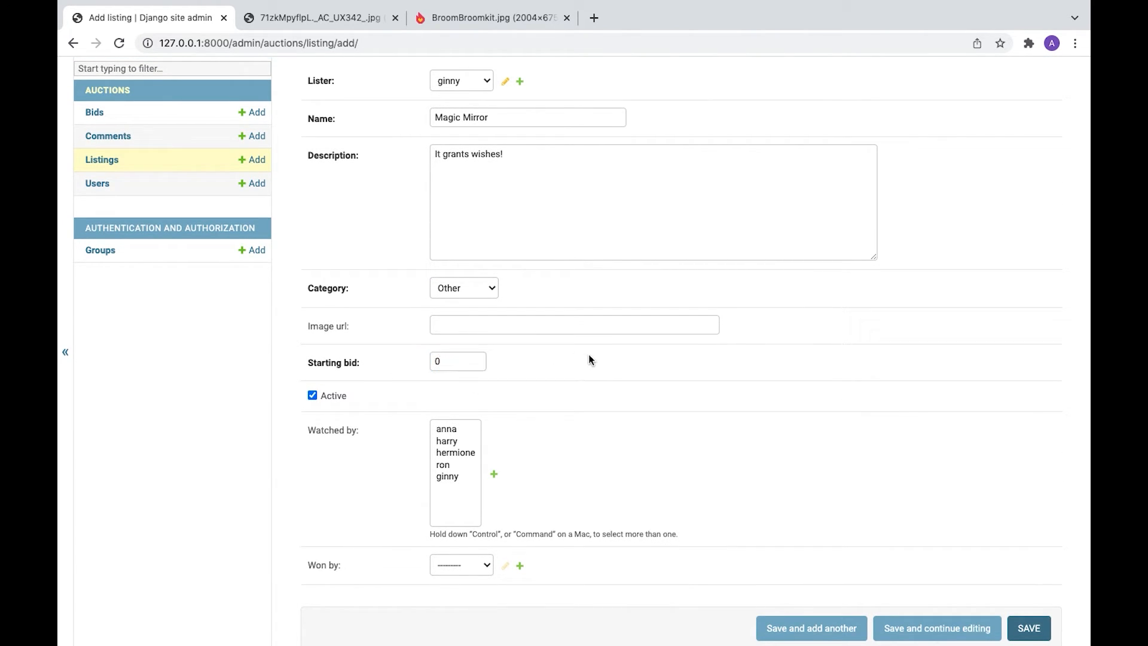
pyautogui.scroll(-1, 590, 359)
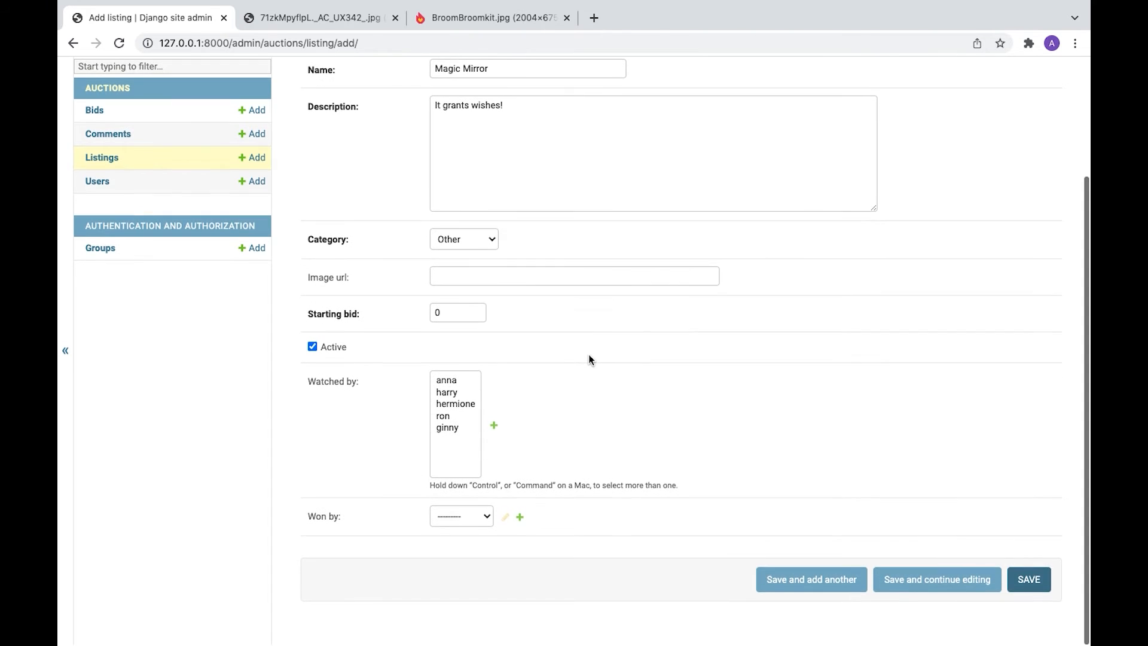
pyautogui.click(1029, 581)
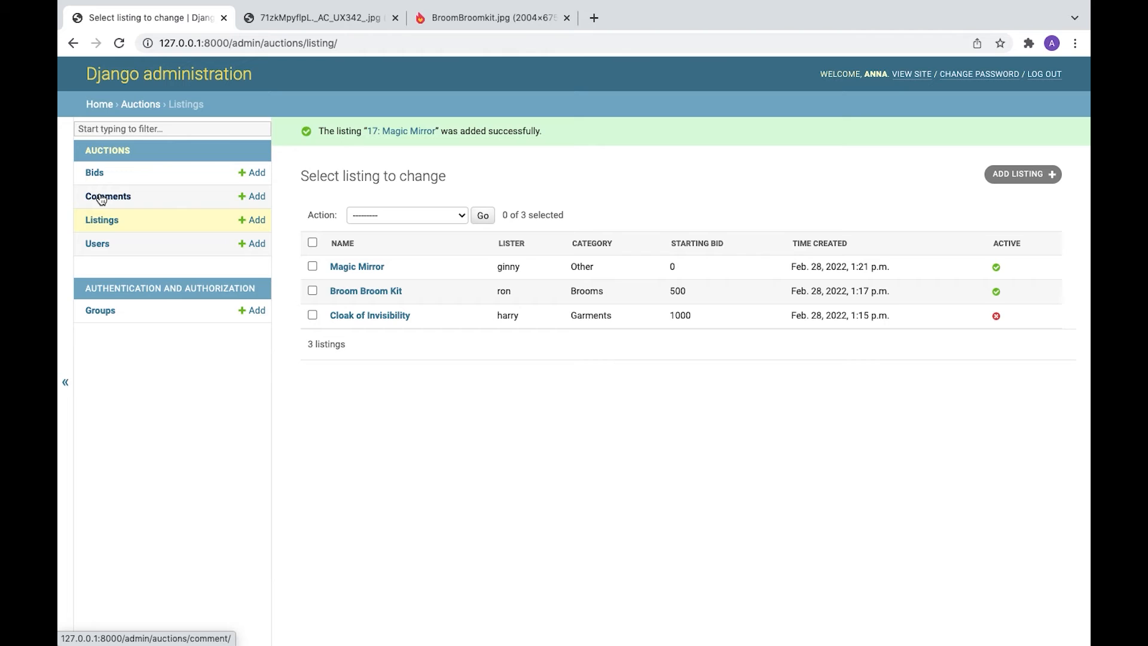
# - Add and save a 500 bid by the chosen user on listing 17: Magic Mirror
pyautogui.click(95, 174)
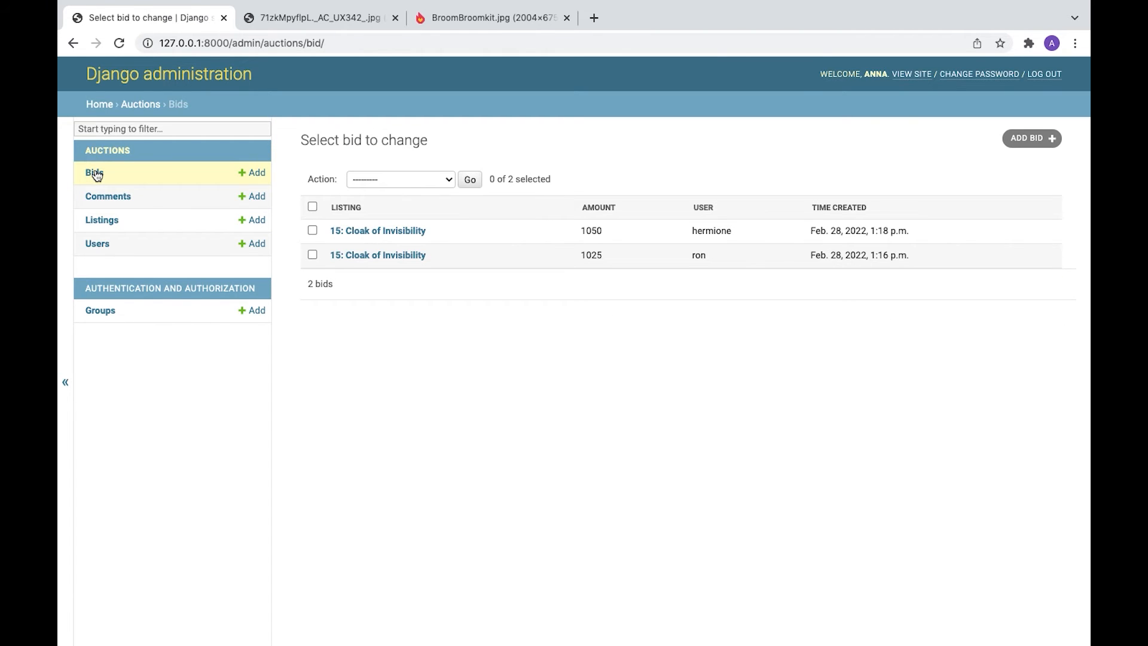
pyautogui.click(1027, 138)
pyautogui.click(442, 181)
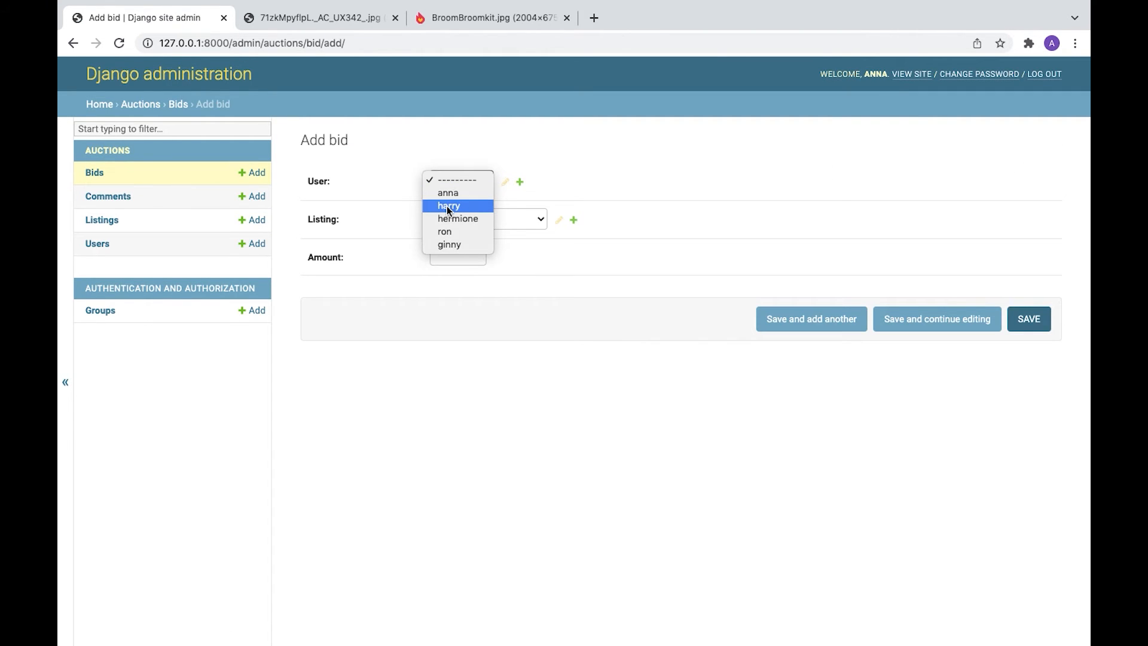
pyautogui.click(448, 206)
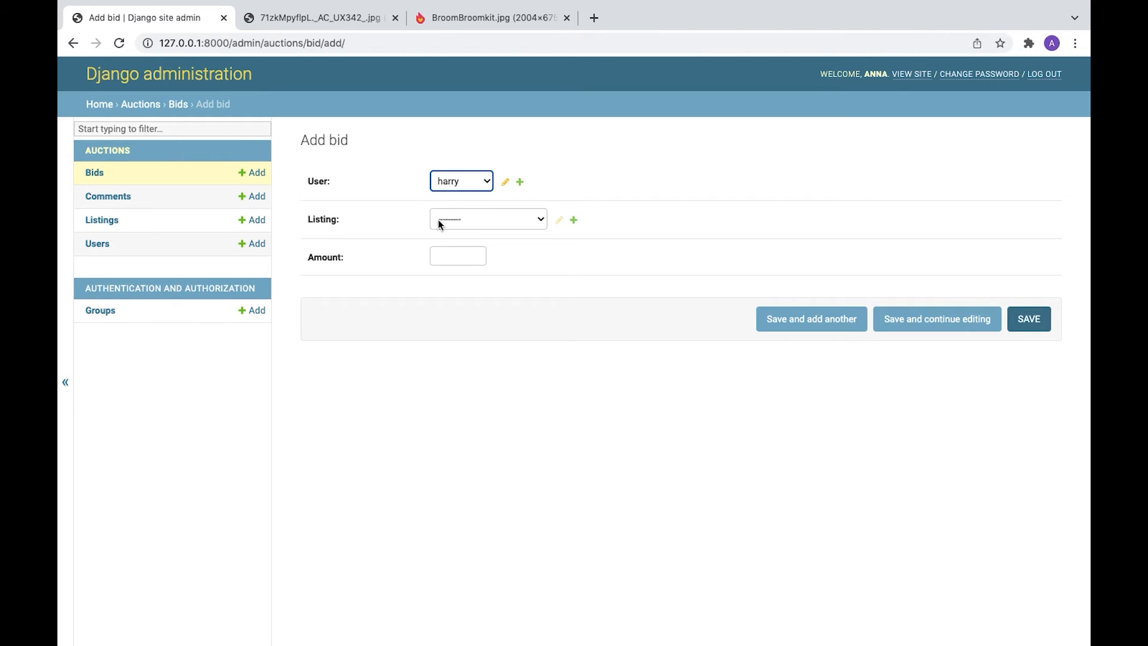
pyautogui.click(475, 219)
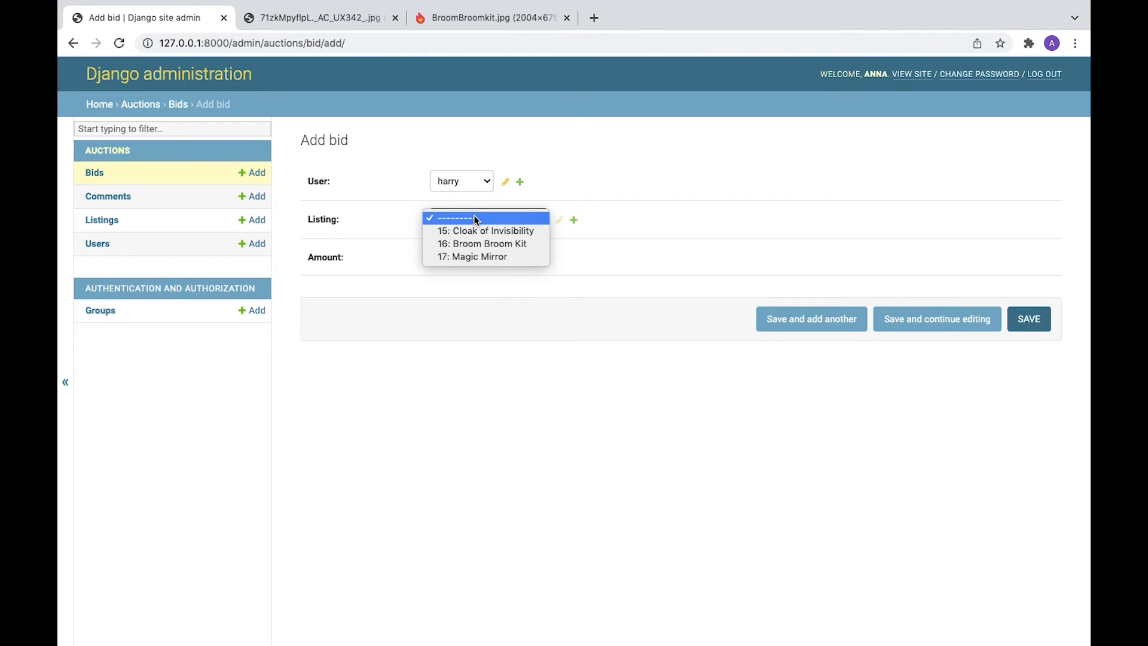
pyautogui.click(462, 256)
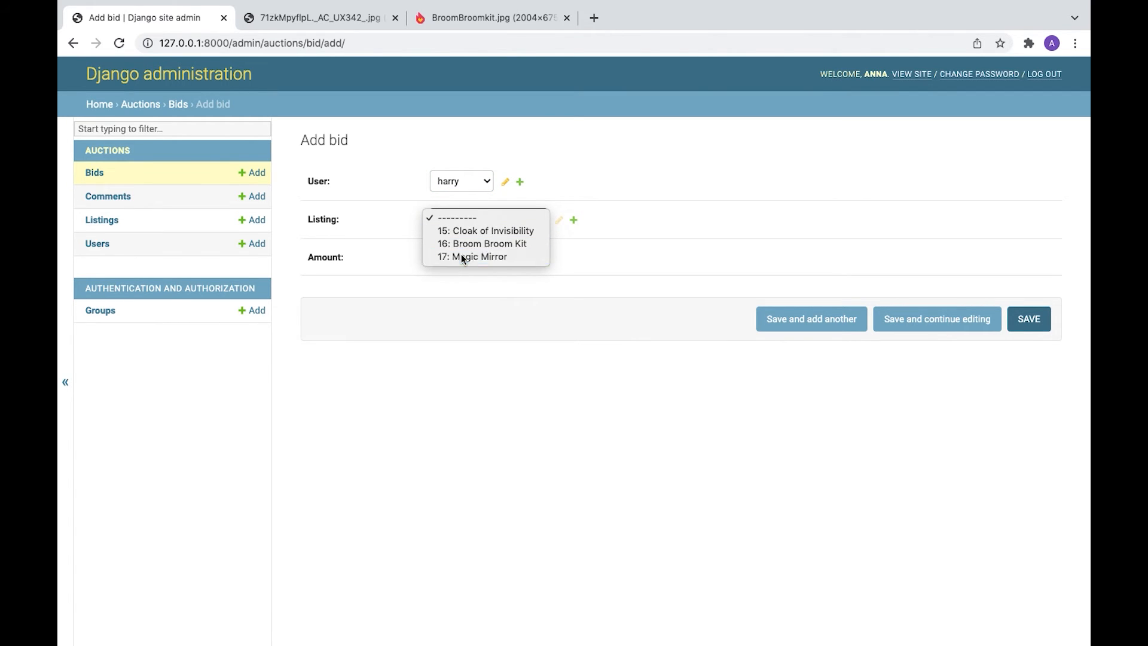
pyautogui.click(444, 255)
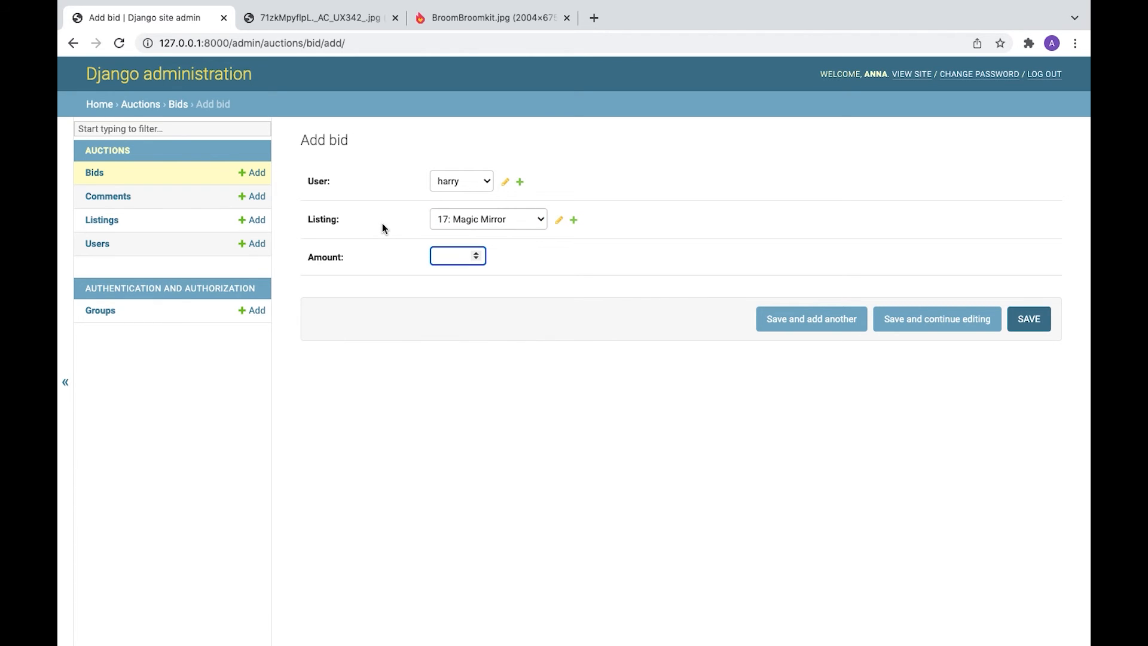
pyautogui.write('500')
pyautogui.click(1033, 327)
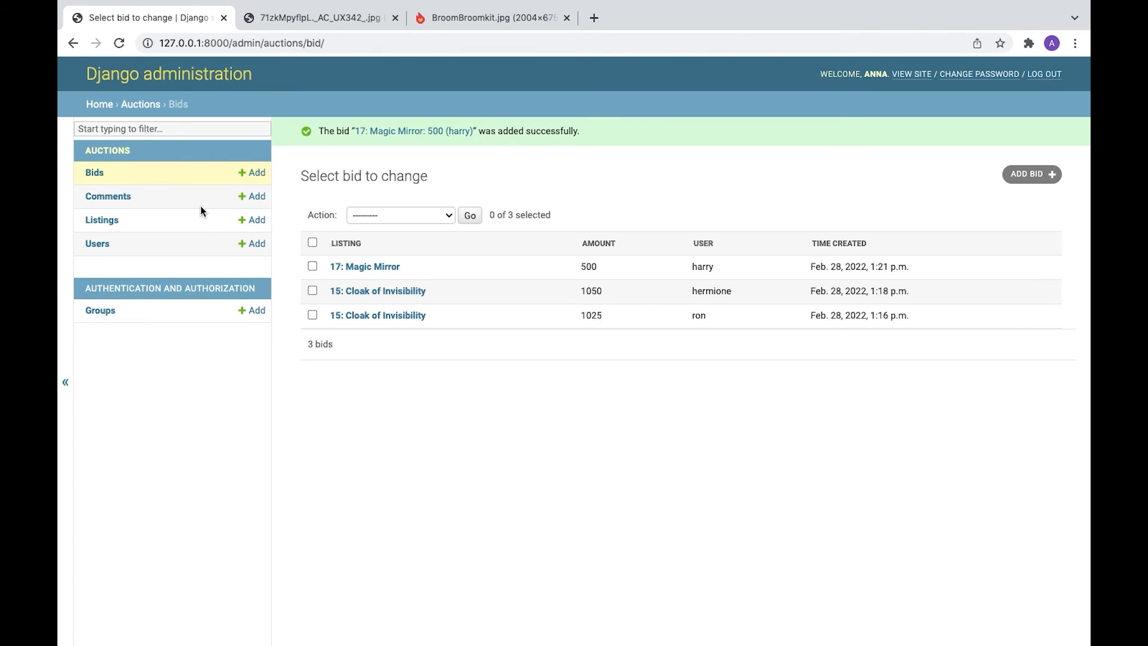
# - Delete the confiscating comment on the cloak from the Comments list
pyautogui.click(128, 197)
pyautogui.click(381, 233)
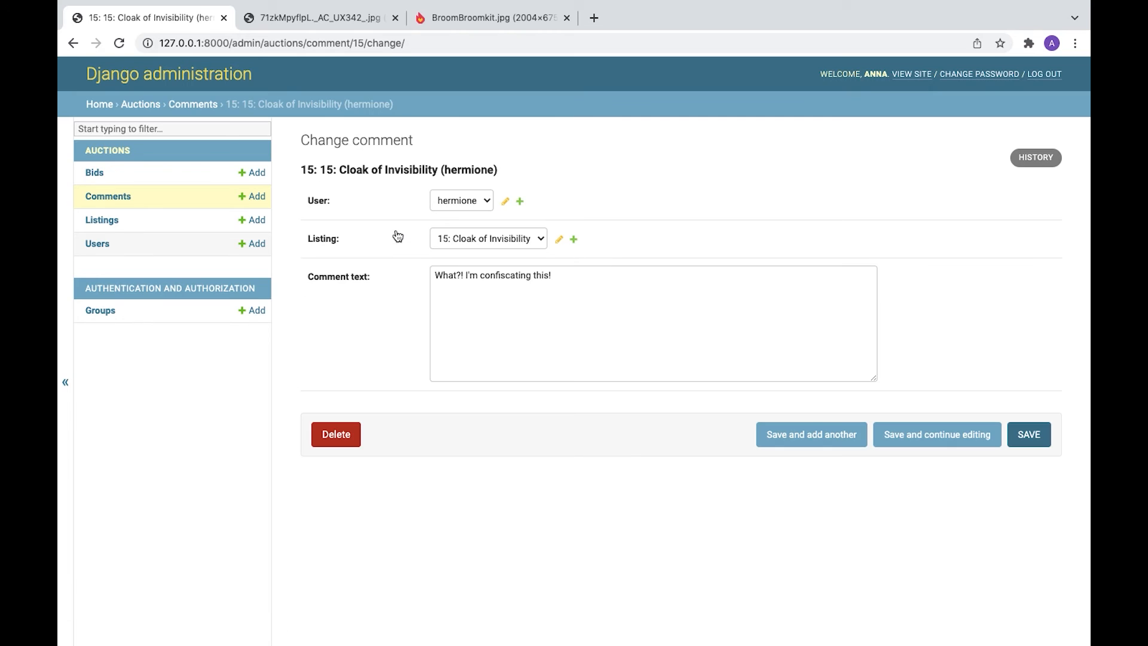
pyautogui.click(574, 276)
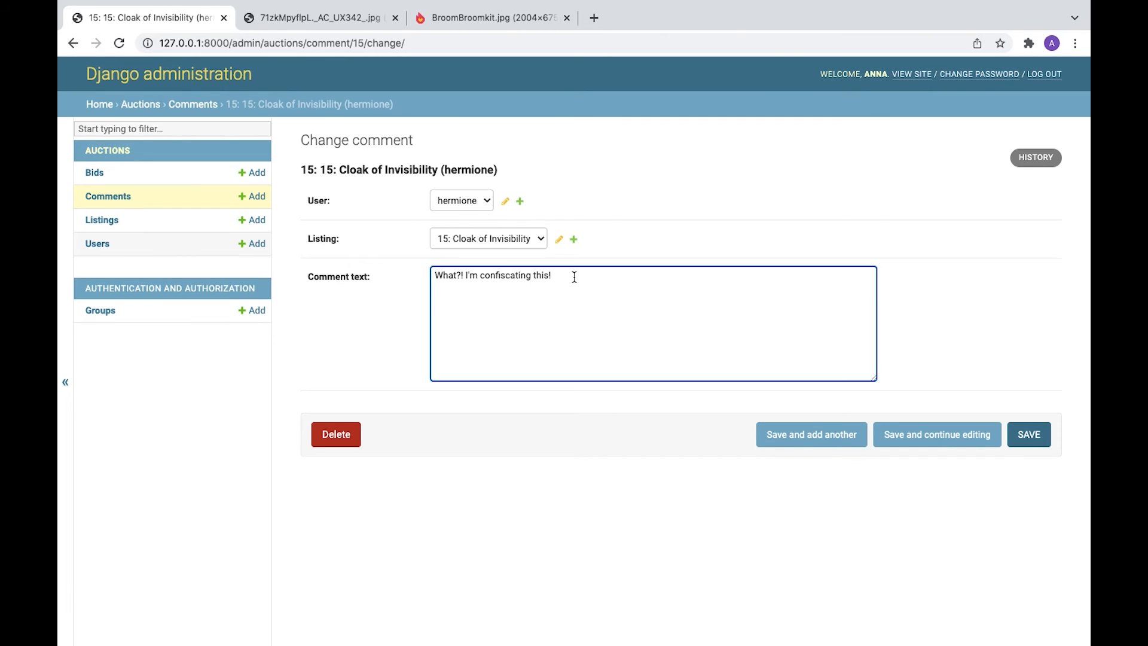
pyautogui.click(335, 436)
pyautogui.click(337, 292)
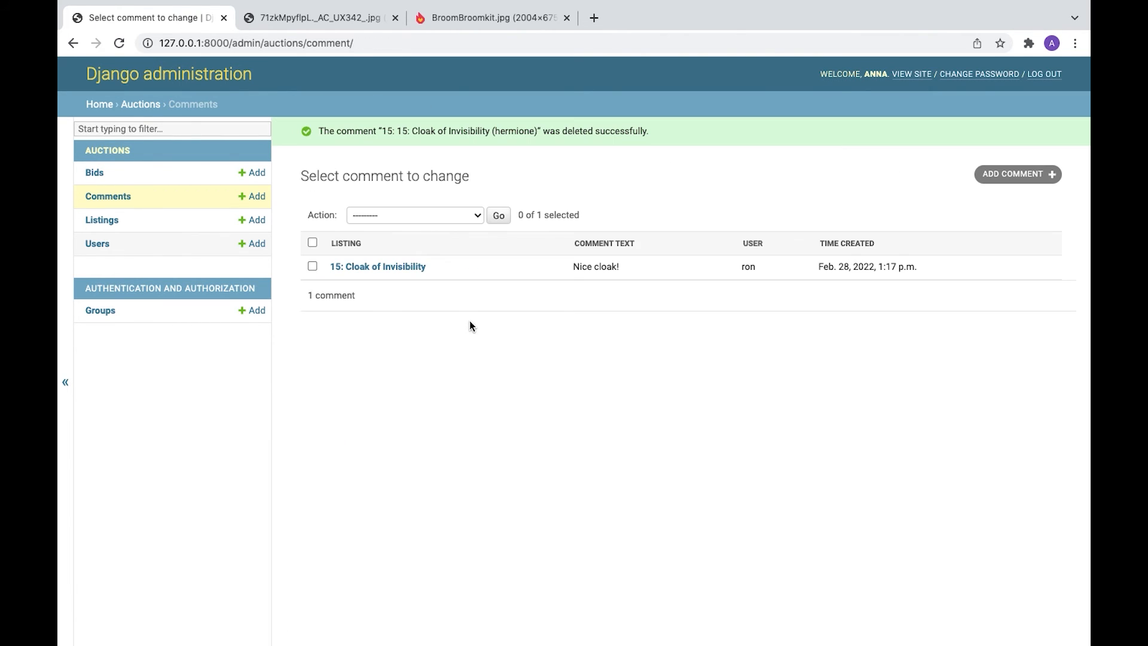
# - Change the remaining comment to 'Nice cloak!! :)' and save it
pyautogui.click(382, 267)
pyautogui.click(508, 275)
pyautogui.write('!!')
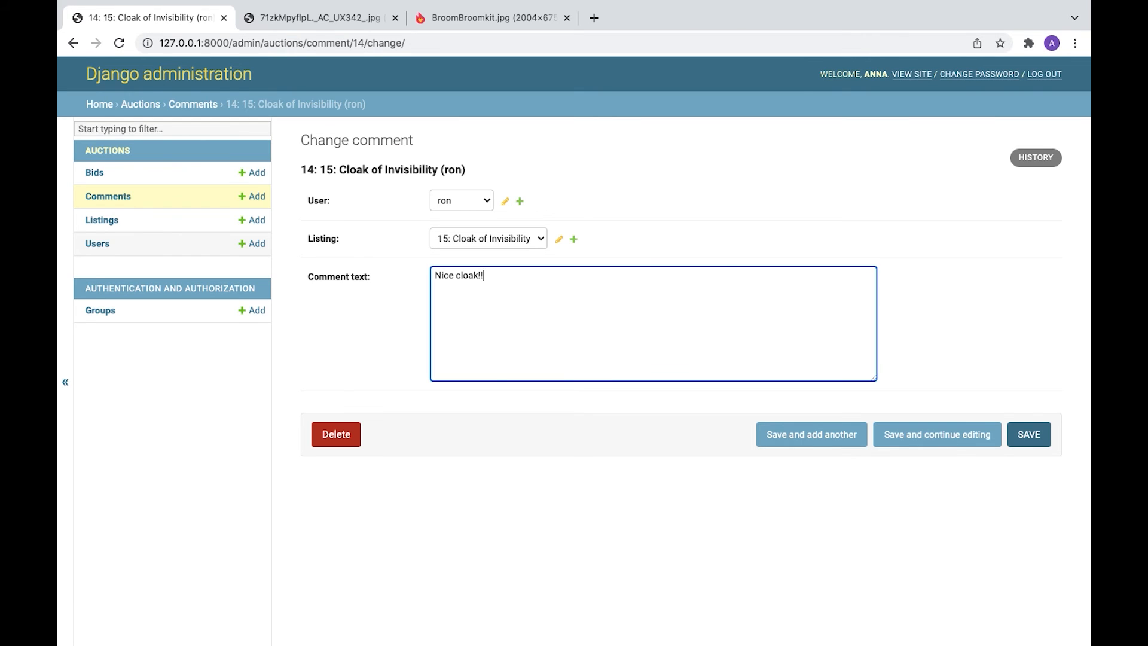
pyautogui.write(' :)')
pyautogui.click(1036, 441)
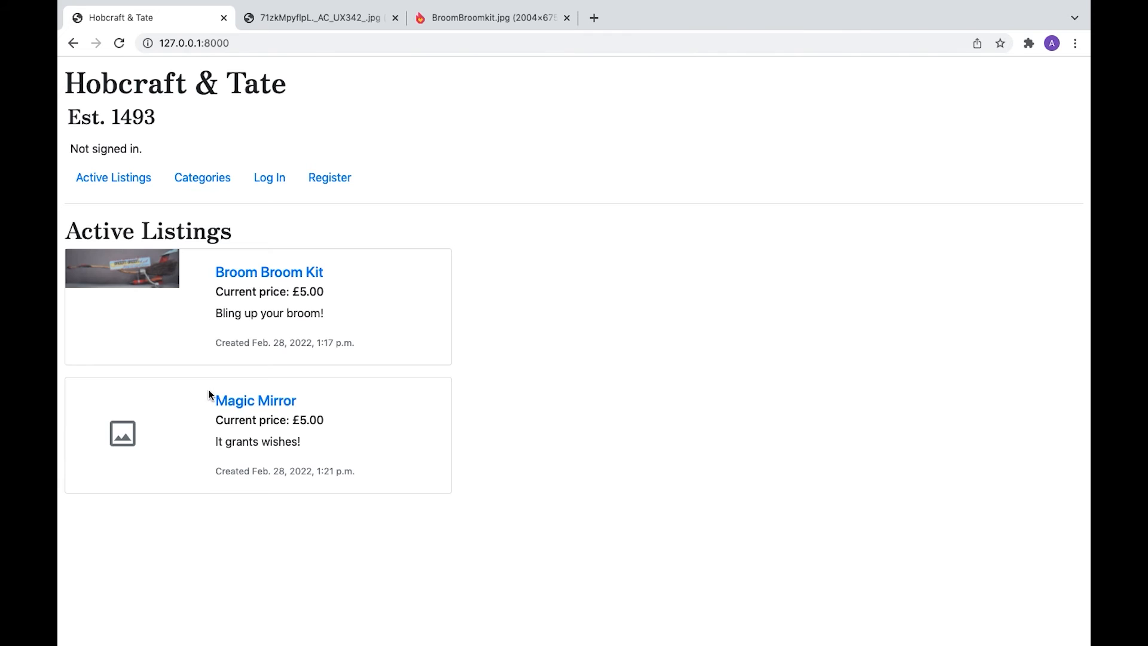
# - Open the Magic Mirror listing and sign in as its bidder
pyautogui.click(249, 407)
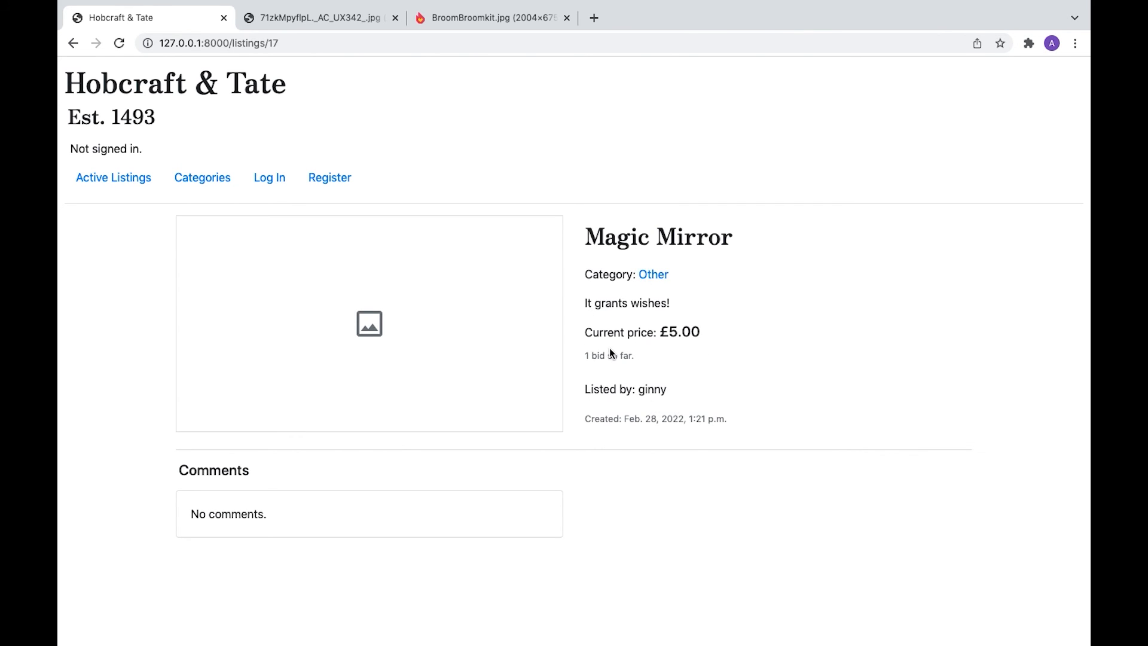
pyautogui.click(268, 178)
pyautogui.write('harry')
pyautogui.press('Tab')
pyautogui.write('••••')
pyautogui.click(96, 341)
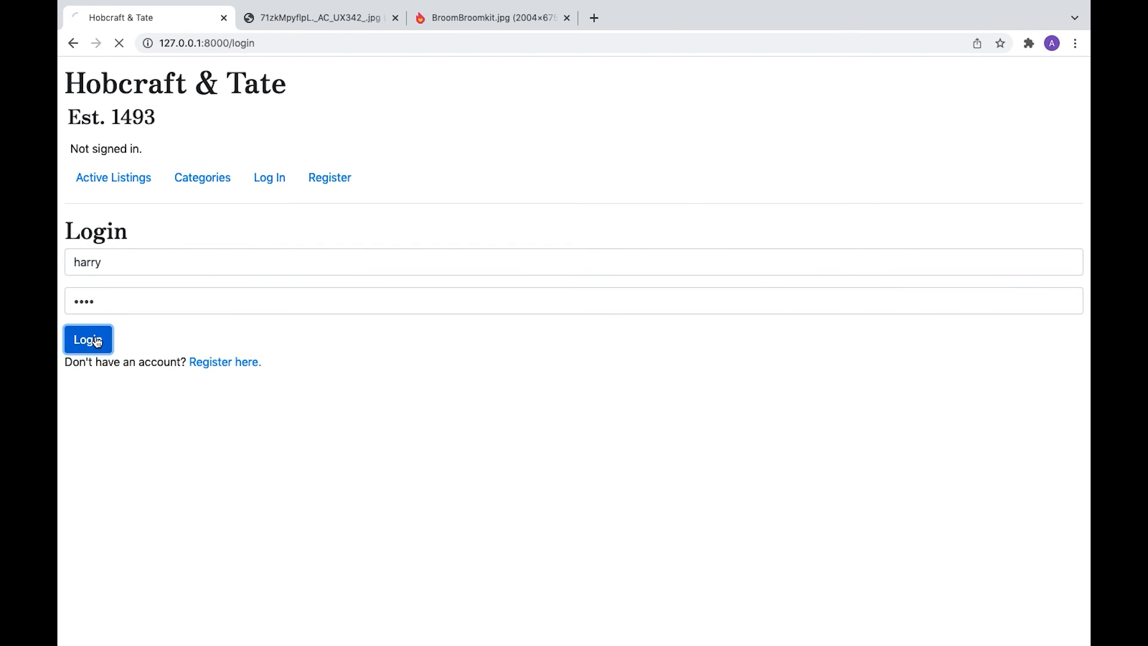
pyautogui.click(226, 401)
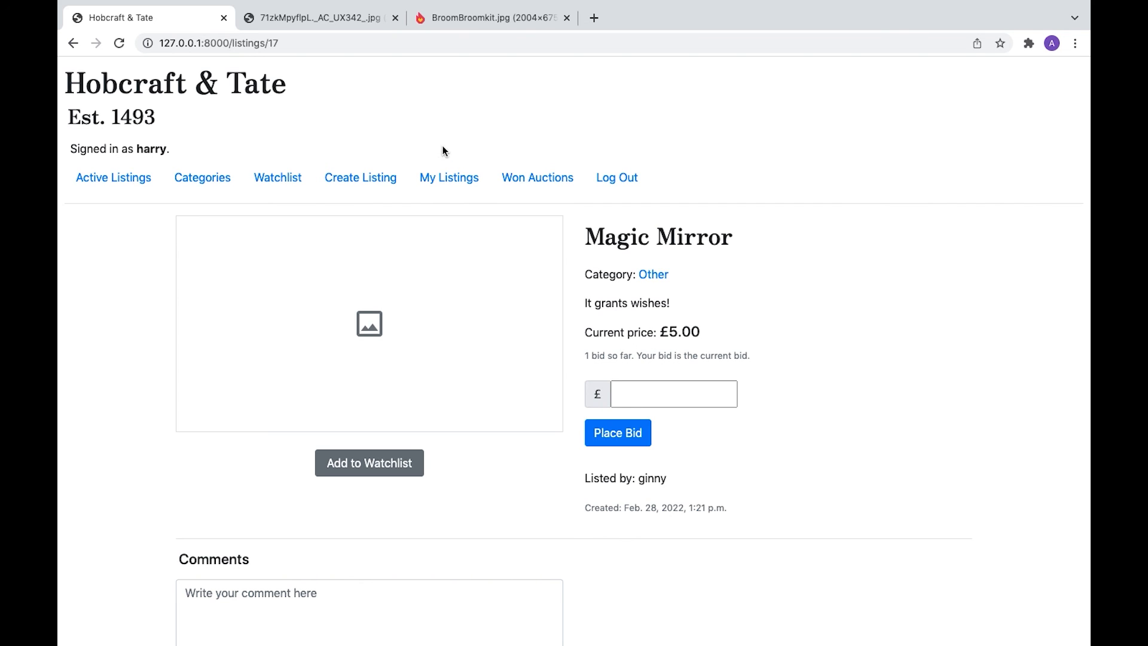
# - From My Listings, view the sold Cloak of Invisibility listing and its 'Nice cloak!! :)' comment
pyautogui.click(444, 179)
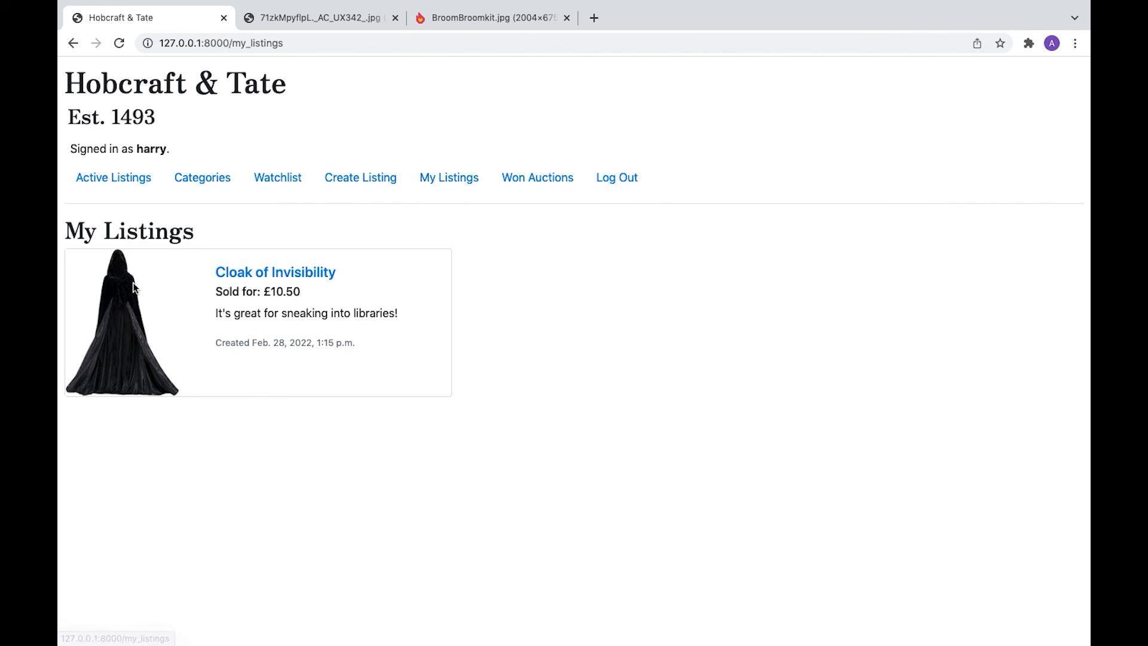
pyautogui.click(278, 272)
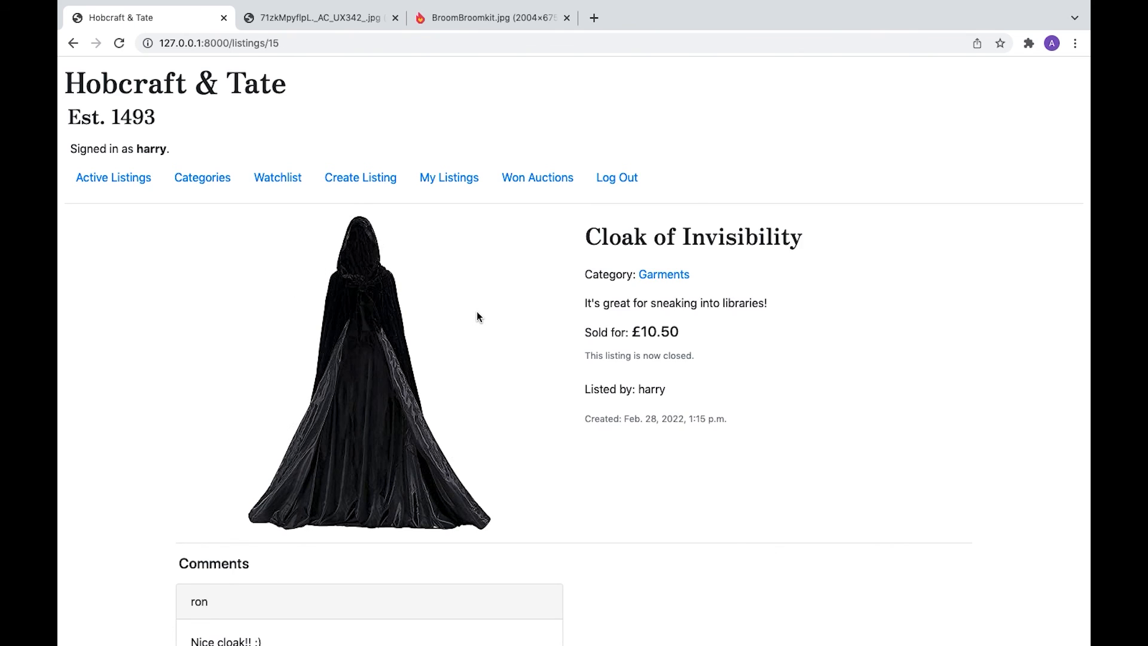
pyautogui.scroll(-2, 476, 312)
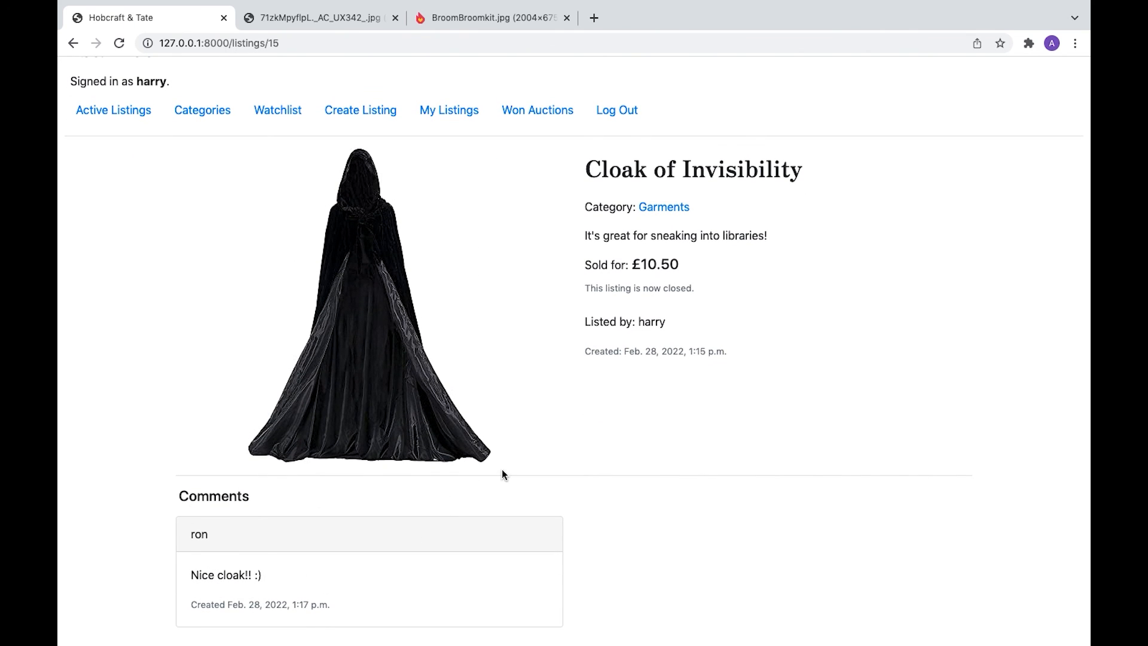
pyautogui.scroll(2, 502, 474)
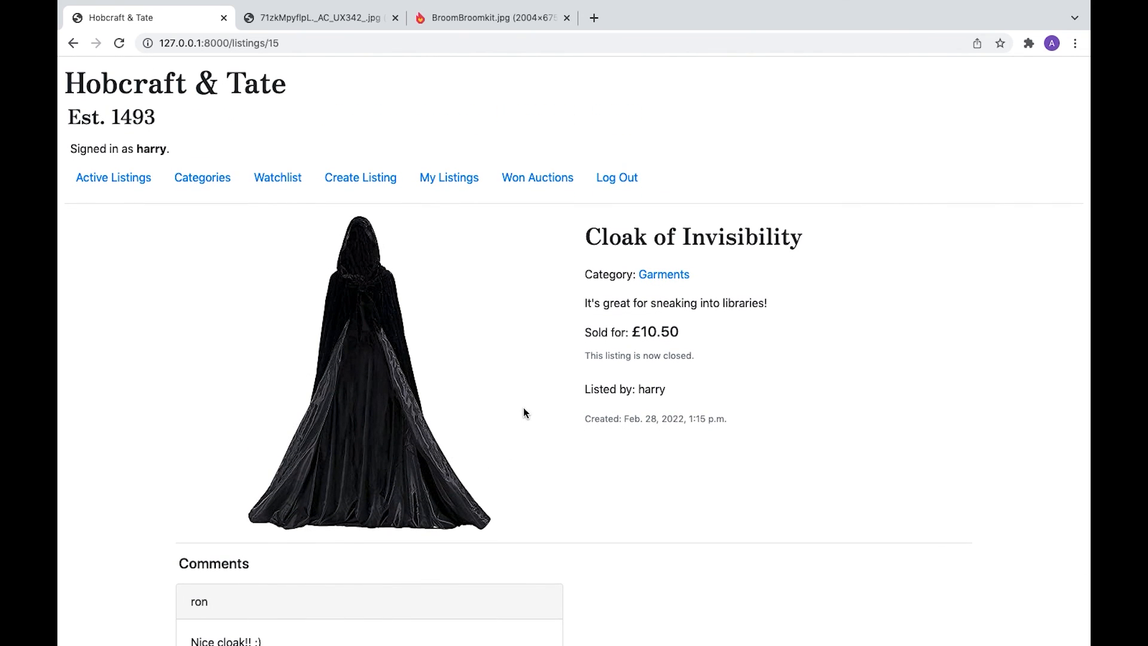